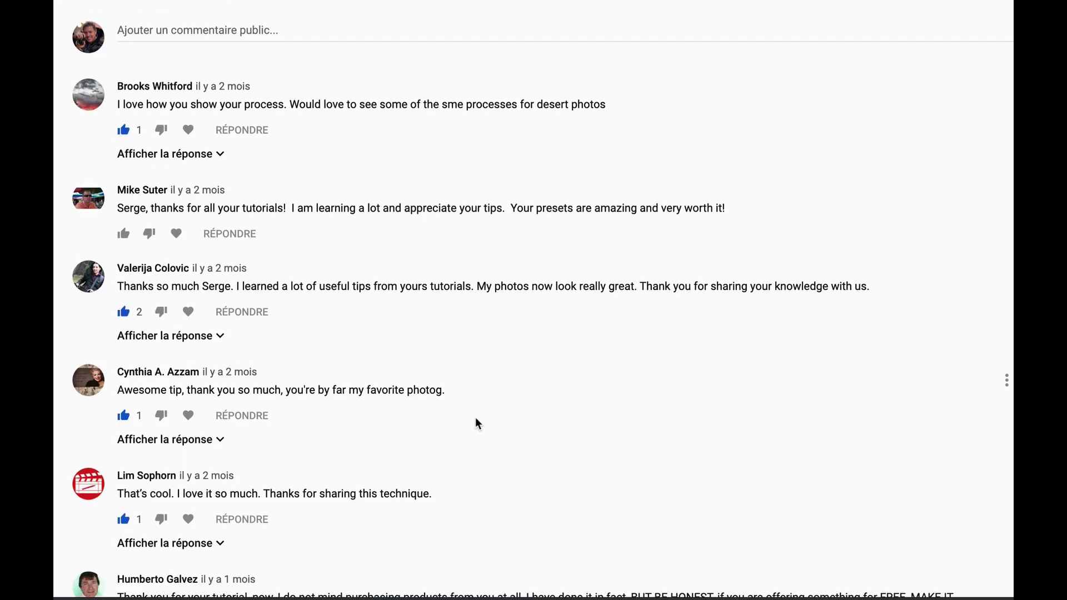
{"action": "scroll", "coordinate": [476, 418], "scroll_direction": "down", "scroll_amount": 3}
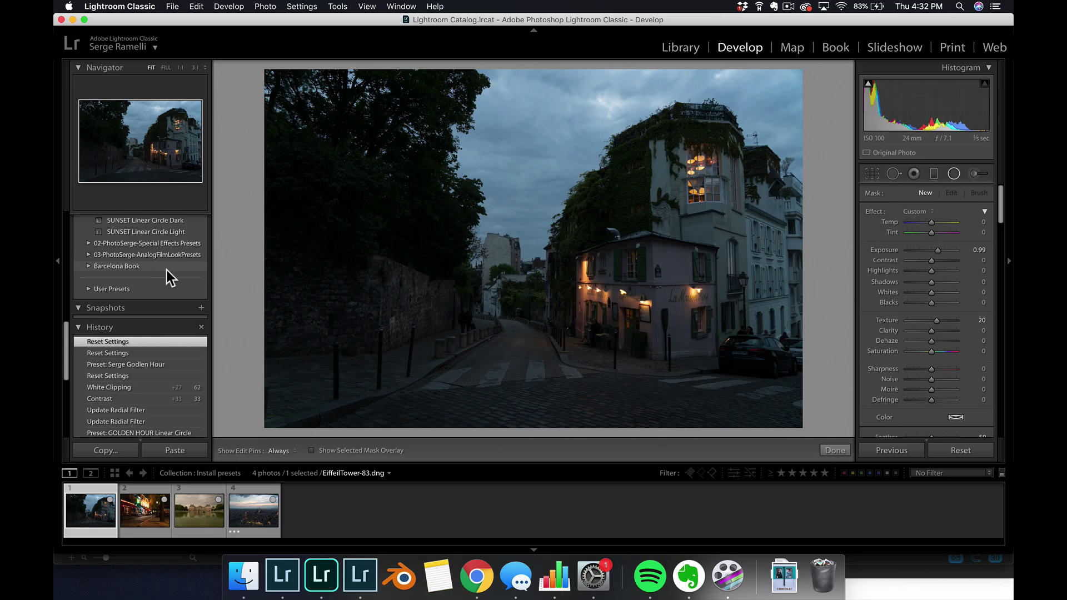
- Collapse the 01-PhotoSerge-Natural Everyday Presets group in the presets panel
{"action": "left_click_drag", "start_coordinate": [67, 349], "coordinate": [69, 222]}
{"action": "left_click", "coordinate": [87, 236]}
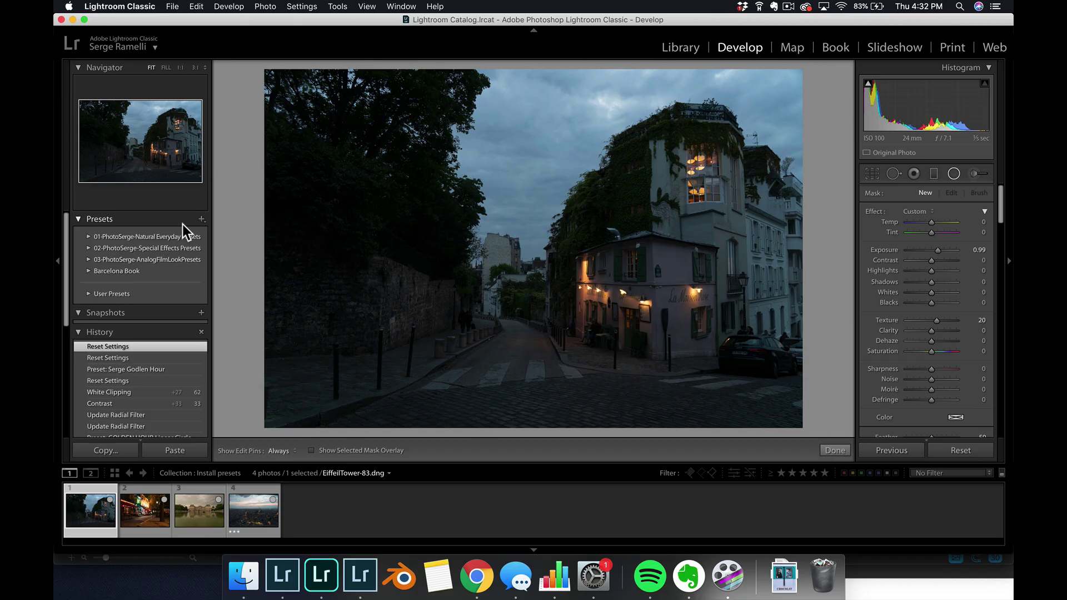
- Import Lightroom Photoshop CC Presets.zip from free-presets and try a Serge preset on the street photo
{"action": "left_click", "coordinate": [204, 220]}
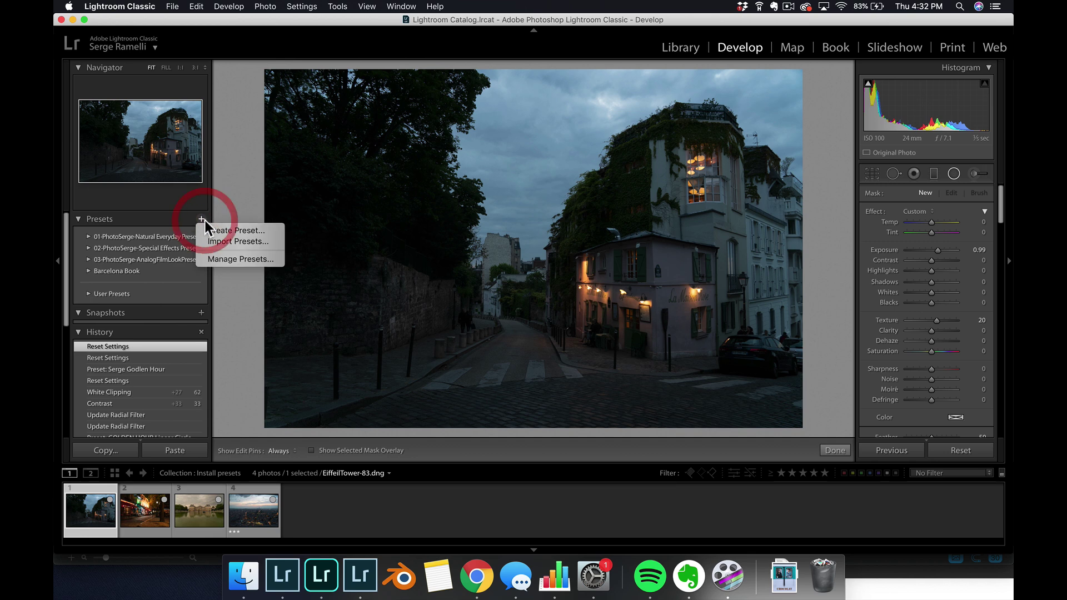
{"action": "left_click", "coordinate": [226, 242]}
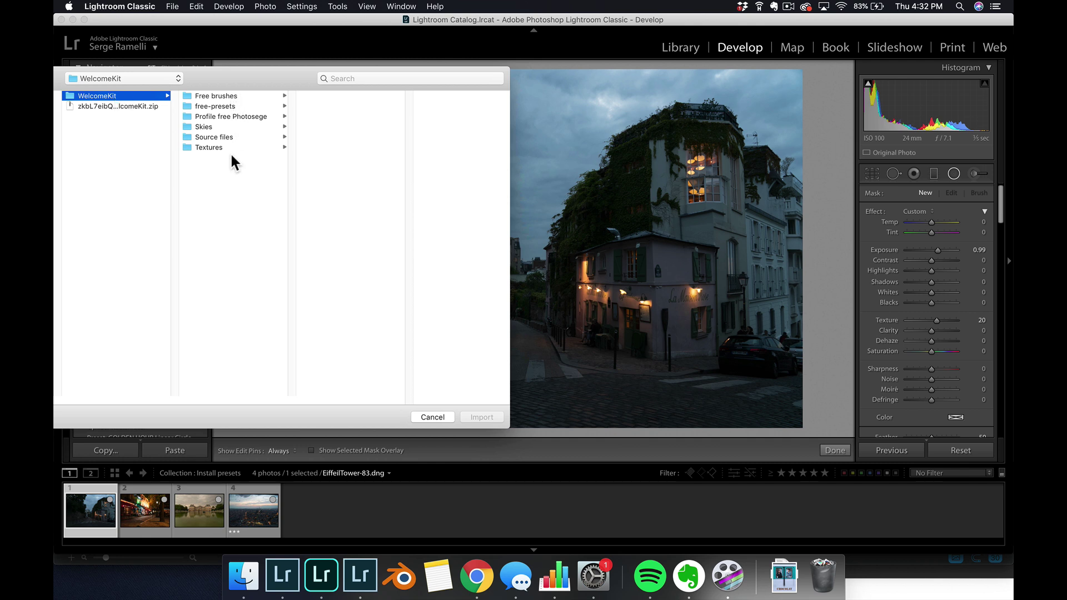
{"action": "left_click", "coordinate": [229, 107]}
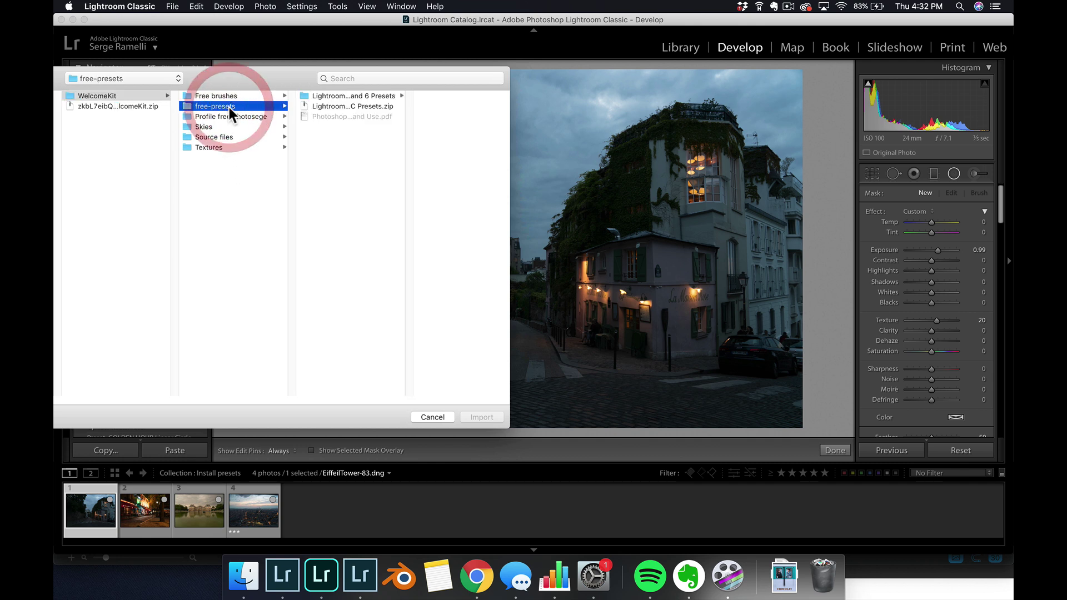
{"action": "left_click_drag", "start_coordinate": [510, 428], "coordinate": [566, 453]}
{"action": "left_click_drag", "start_coordinate": [410, 424], "coordinate": [535, 396]}
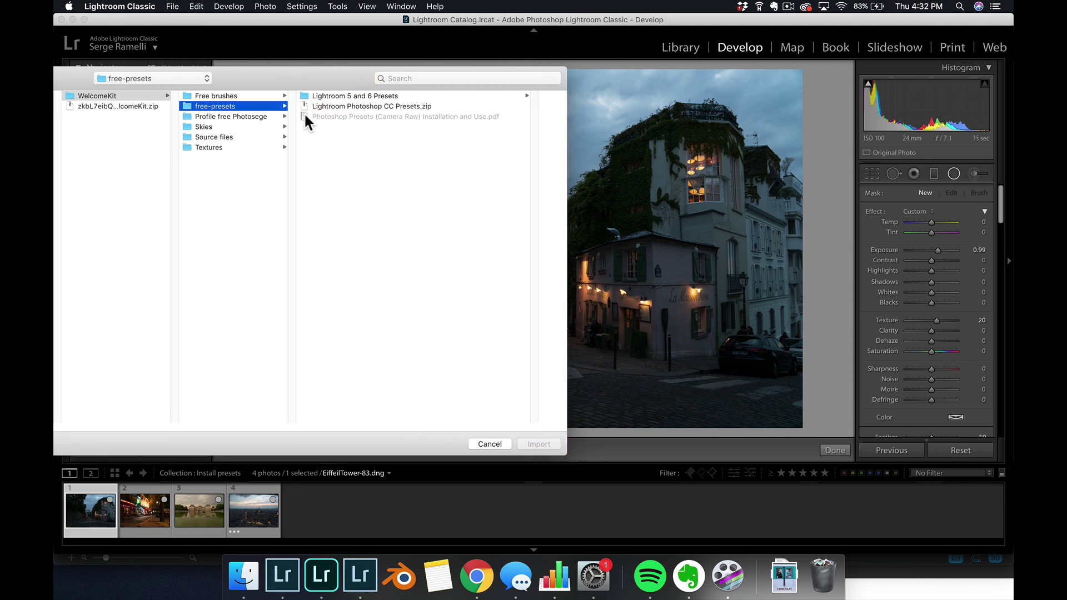
{"action": "left_click", "coordinate": [422, 106]}
{"action": "left_click", "coordinate": [540, 445]}
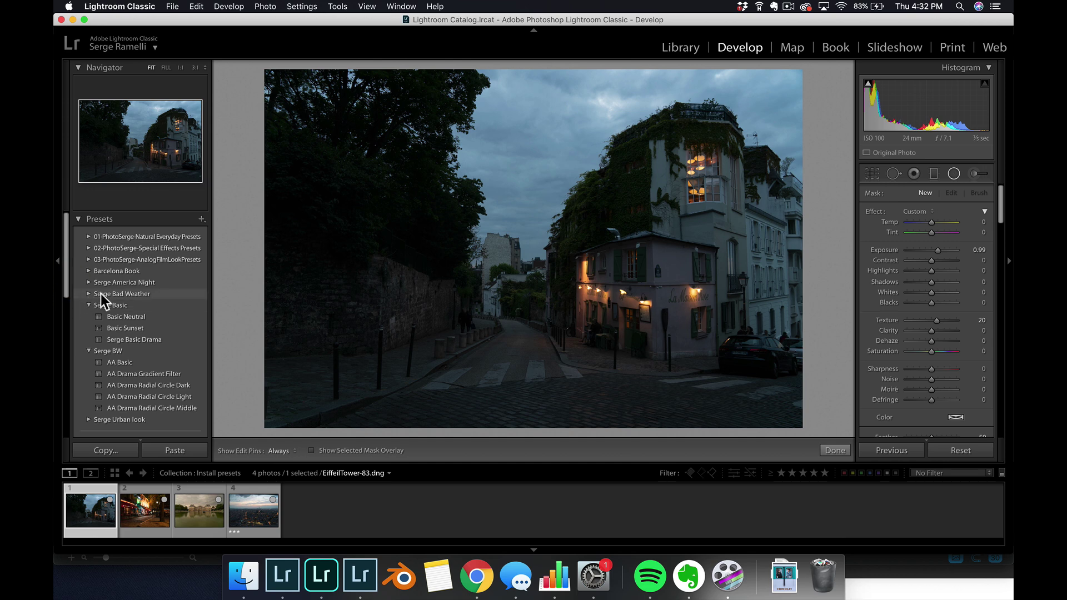
{"action": "left_click", "coordinate": [119, 360]}
{"action": "key", "text": "super+Tab"}
{"action": "key", "text": "super+Tab"}
- Switch to the cloud Adobe Lightroom app and bring up its Presets panel
{"action": "left_click", "coordinate": [549, 303]}
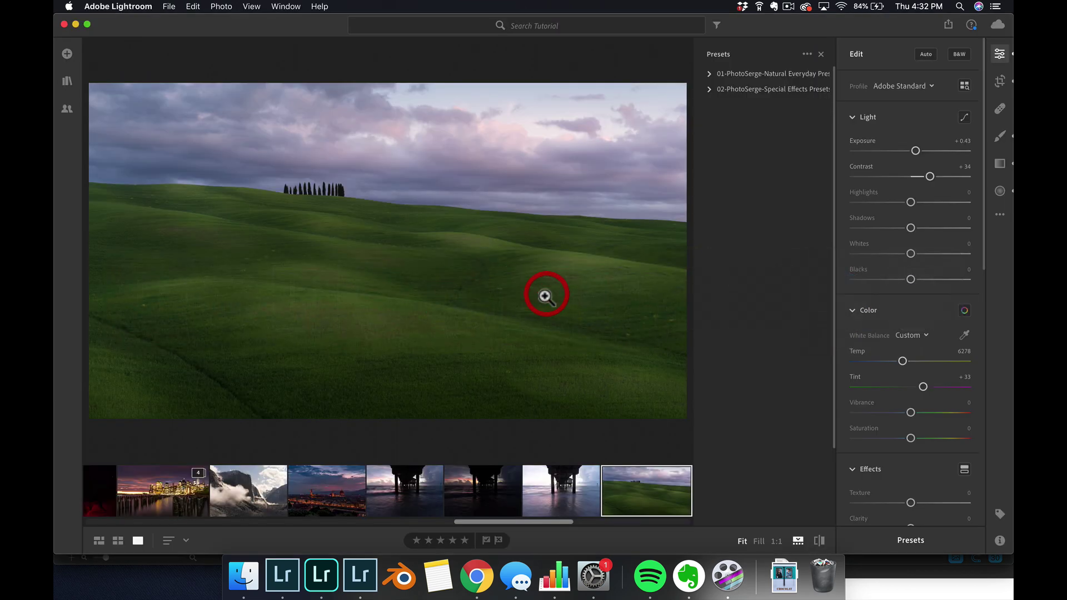
{"action": "left_click", "coordinate": [1001, 54]}
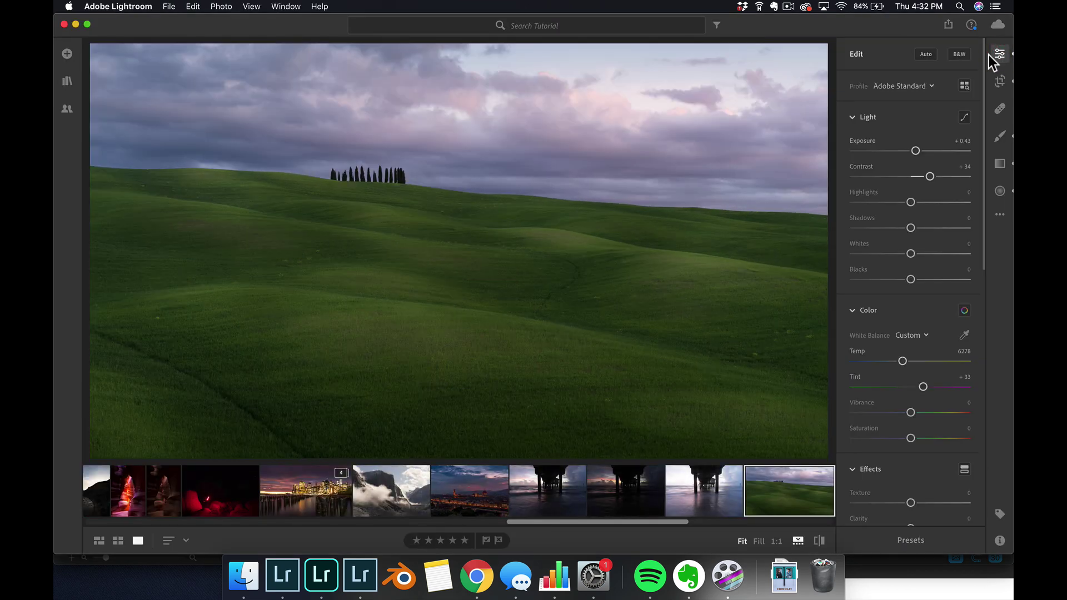
{"action": "left_click", "coordinate": [911, 542]}
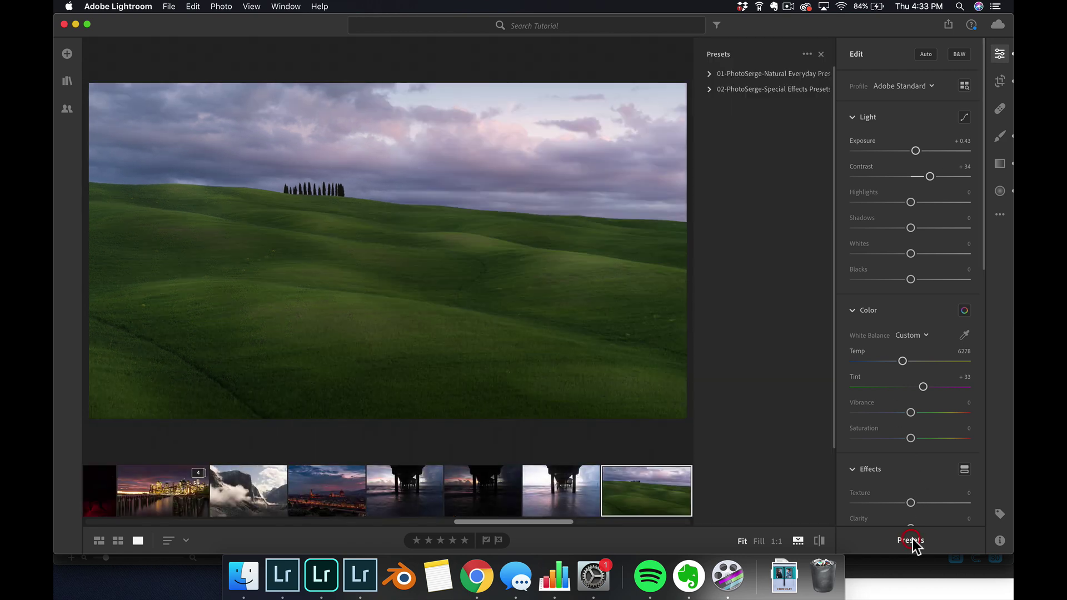
- Import the free Serge presets zip from the Presets panel menu, then return to Lightroom 5
{"action": "left_click", "coordinate": [808, 55]}
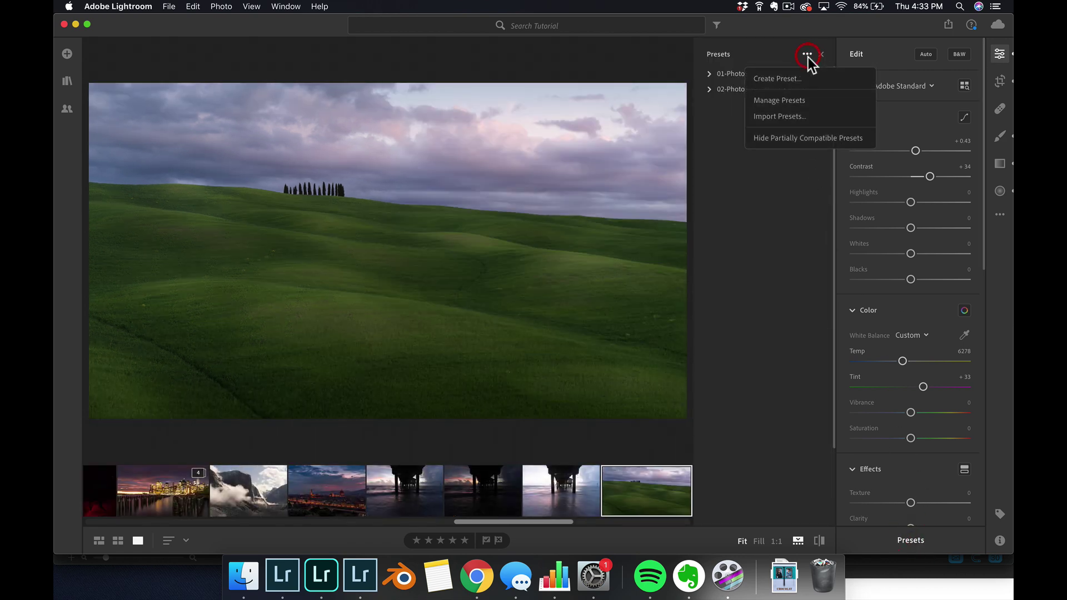
{"action": "left_click", "coordinate": [807, 113]}
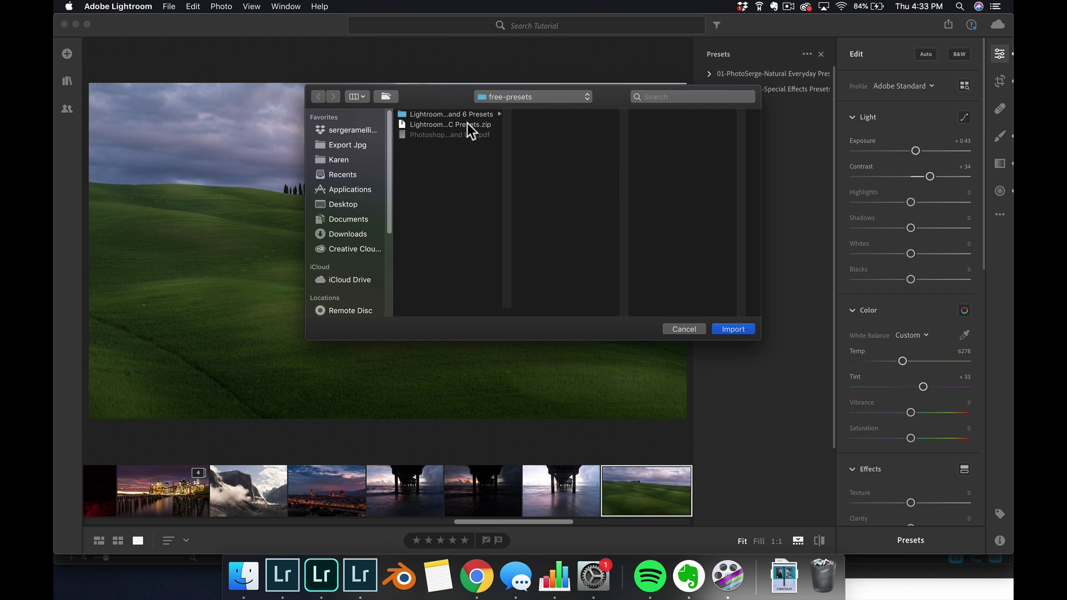
{"action": "left_click", "coordinate": [468, 125]}
{"action": "left_click", "coordinate": [733, 330]}
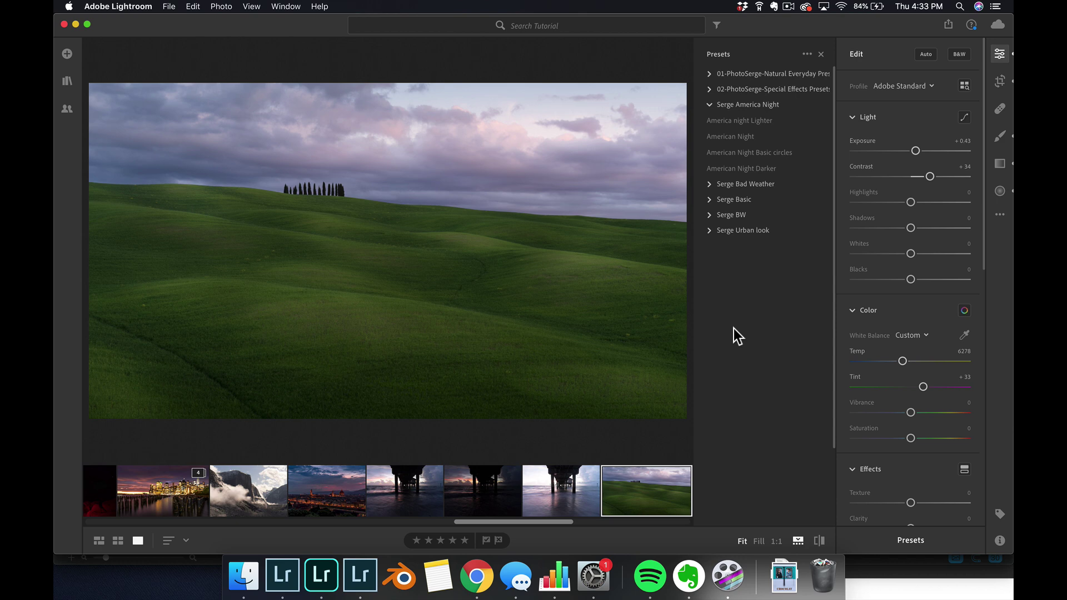
{"action": "key", "text": "super+Tab"}
{"action": "left_click", "coordinate": [381, 321]}
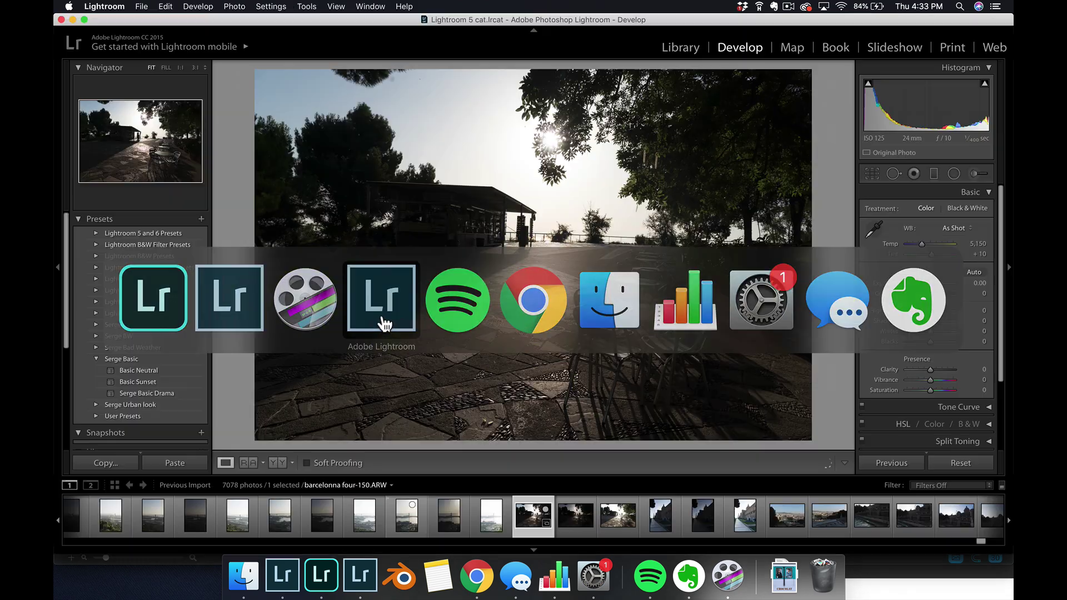
- Cancel a new develop preset, then reveal the Lightroom presets folder via Preferences' Presets page
{"action": "left_click", "coordinate": [201, 219]}
{"action": "left_click", "coordinate": [622, 367]}
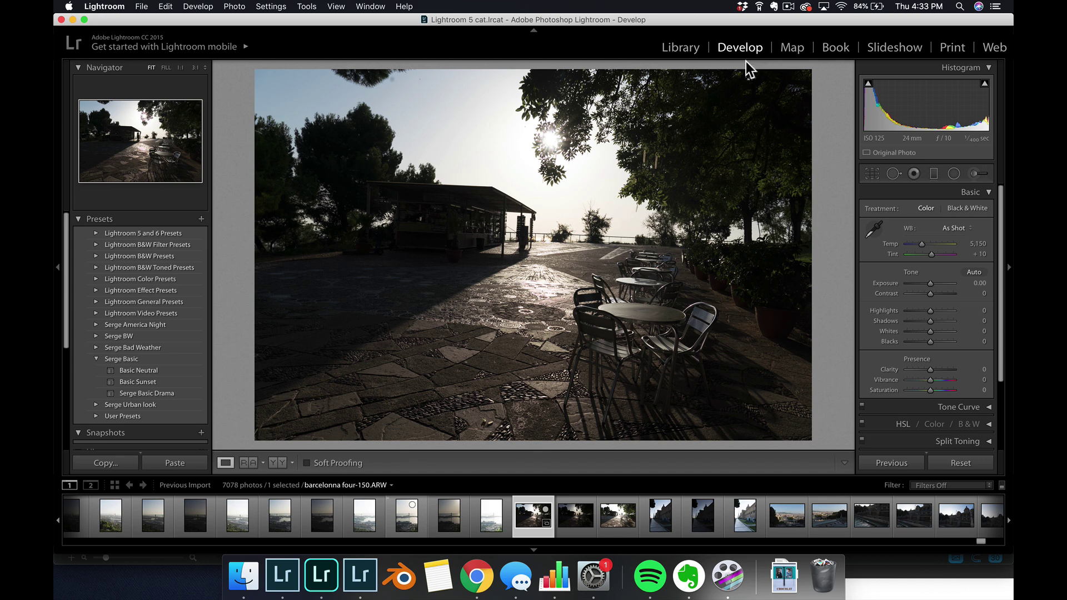
{"action": "left_click", "coordinate": [105, 7]}
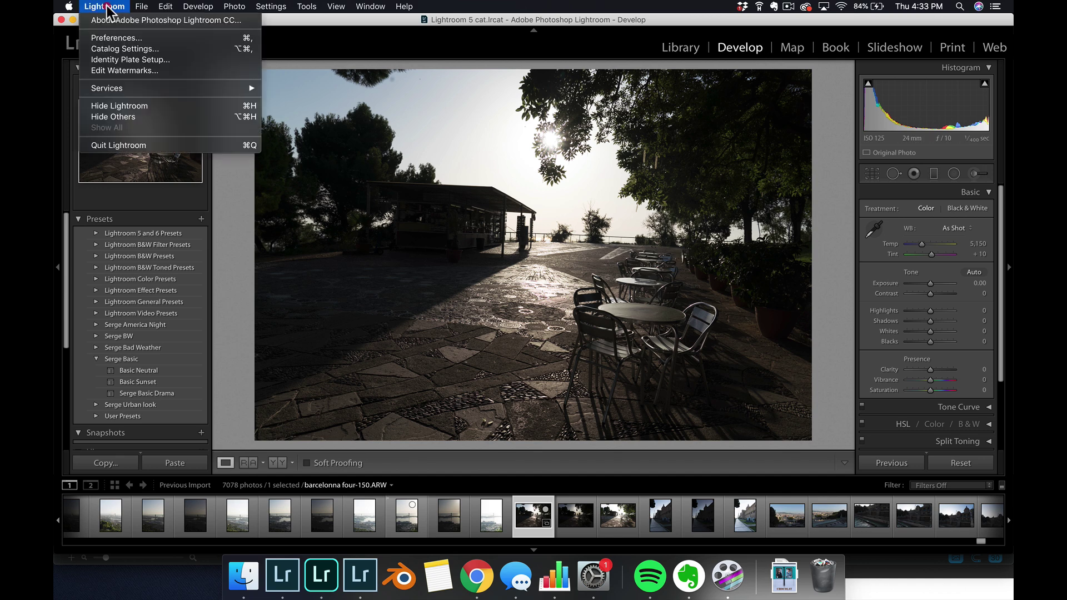
{"action": "left_click", "coordinate": [122, 36]}
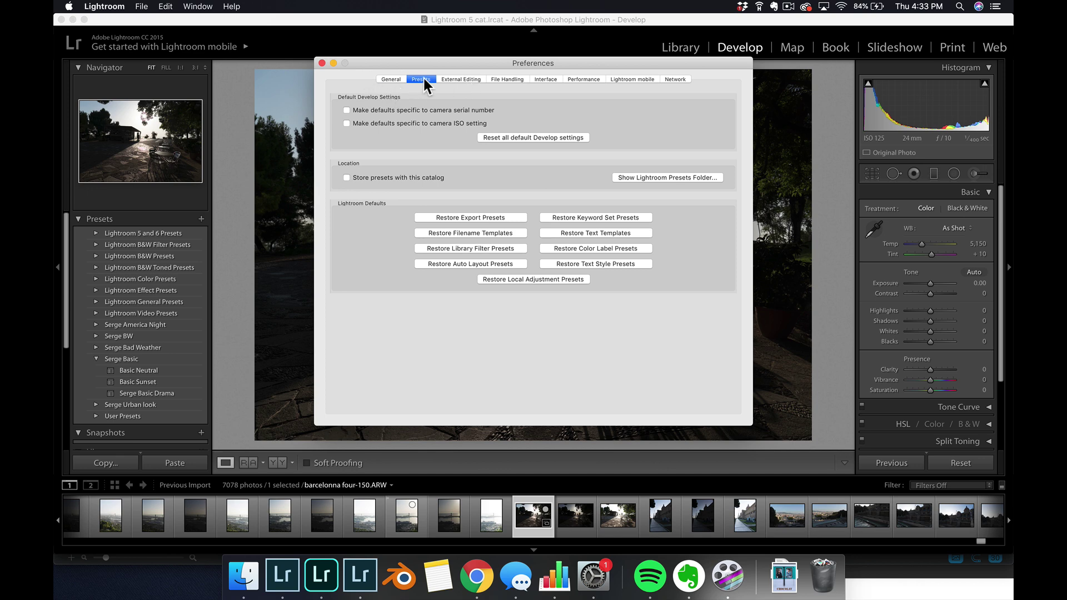
{"action": "left_click", "coordinate": [701, 178]}
{"action": "left_click_drag", "start_coordinate": [322, 82], "coordinate": [283, 65]}
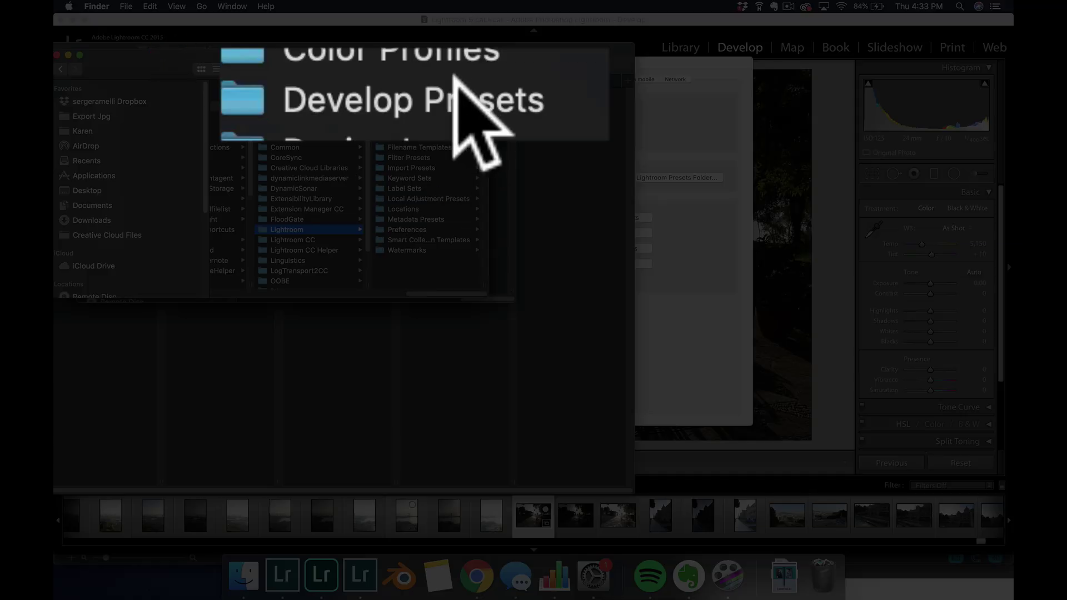
- Open the Develop Presets folder and the downloaded Lightroom 5 and 6 Presets folder
{"action": "left_click", "coordinate": [424, 97]}
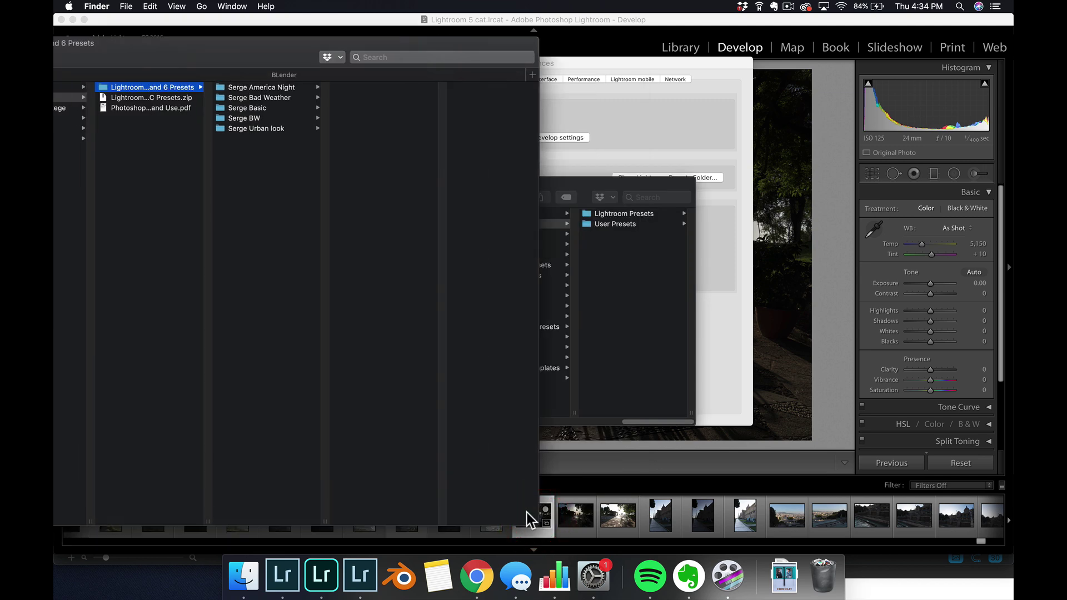
{"action": "left_click", "coordinate": [169, 99]}
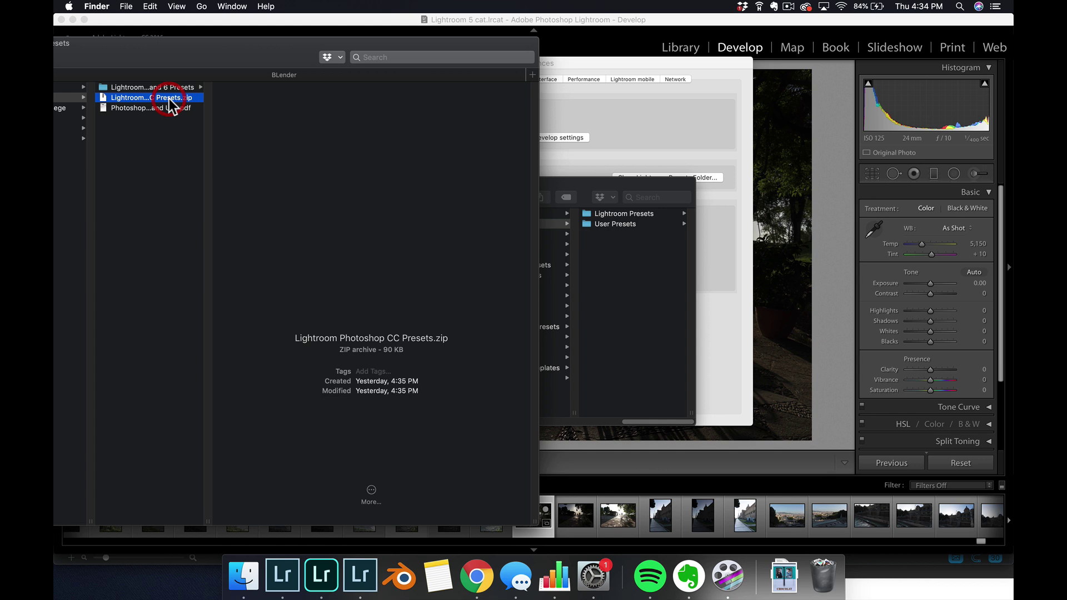
{"action": "left_click", "coordinate": [131, 88]}
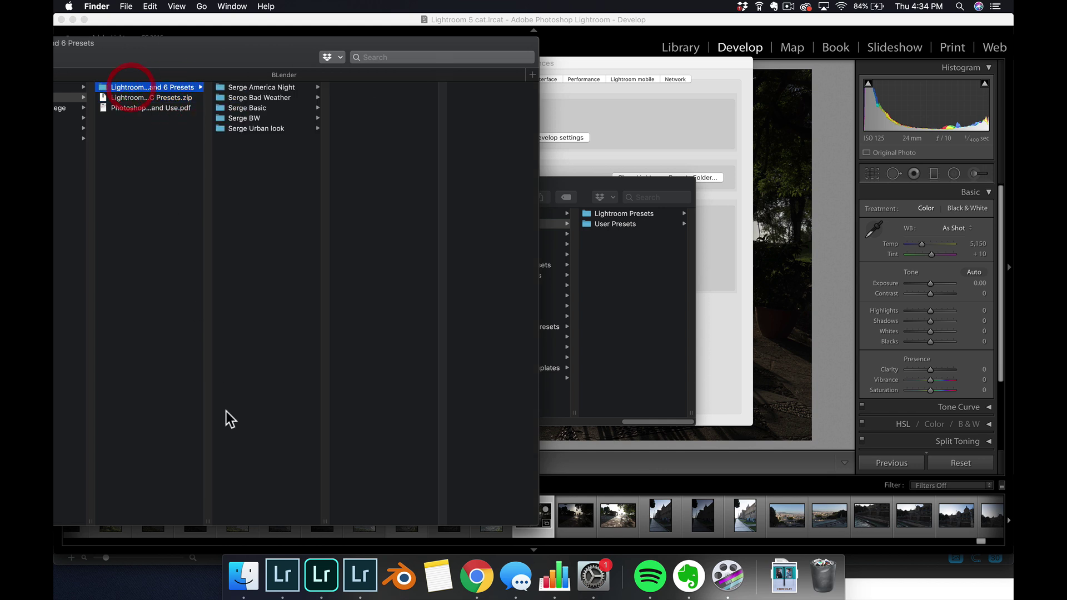
{"action": "double_click", "coordinate": [208, 521]}
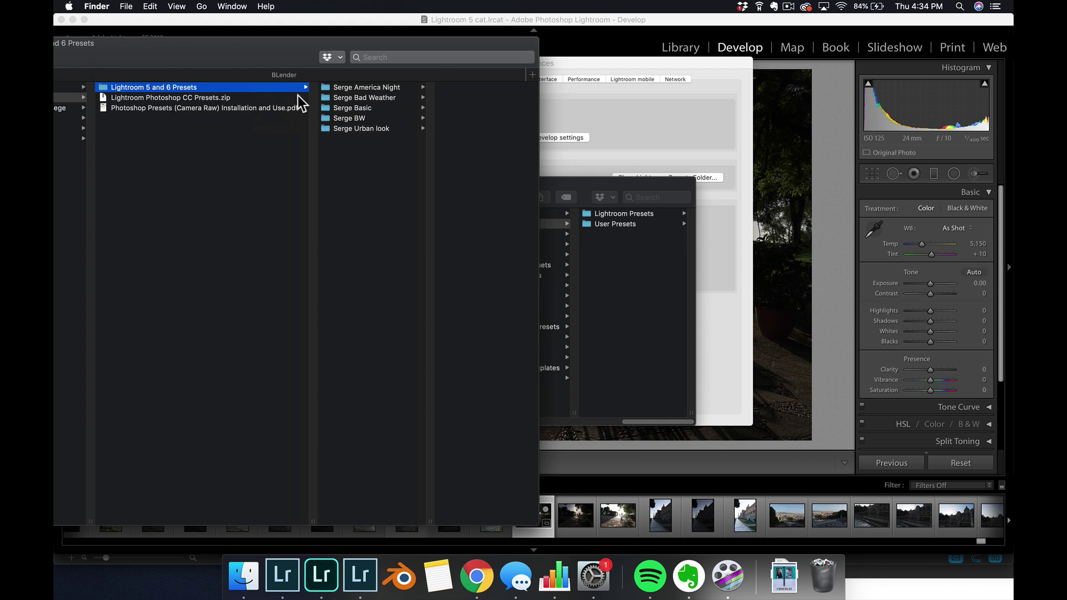
- Copy the five Serge preset folders and paste them into Develop Presets
{"action": "left_click", "coordinate": [344, 89]}
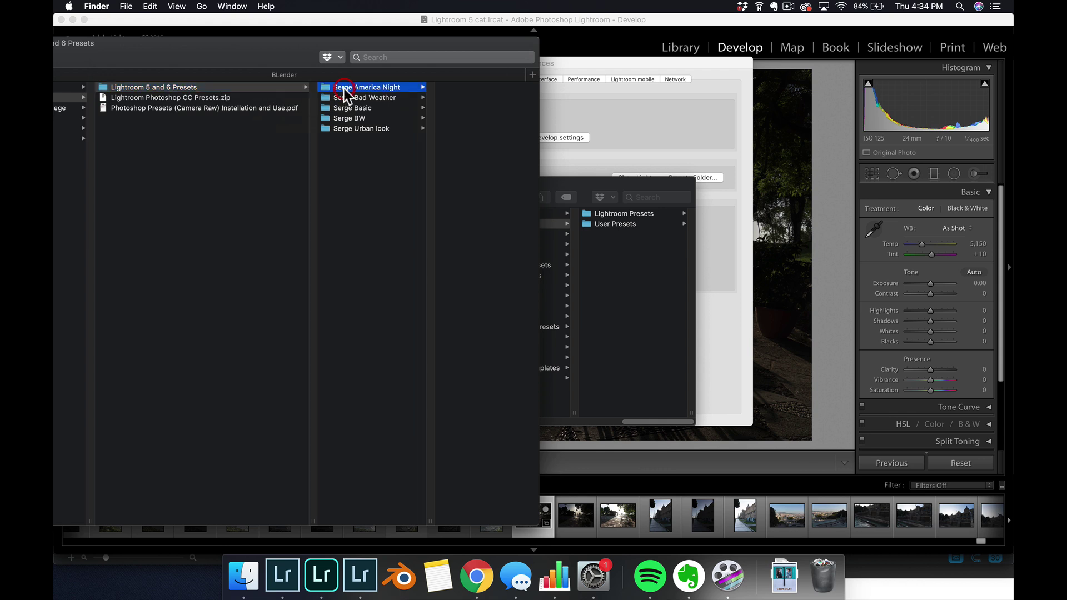
{"action": "left_click", "coordinate": [338, 129], "text": "shift"}
{"action": "right_click", "coordinate": [343, 127]}
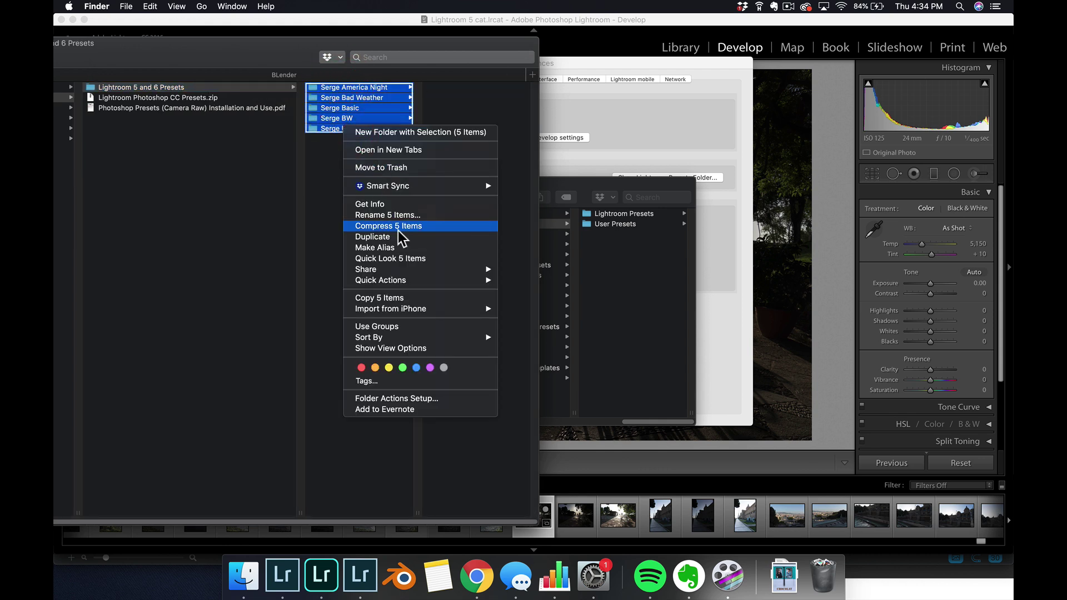
{"action": "left_click", "coordinate": [409, 299]}
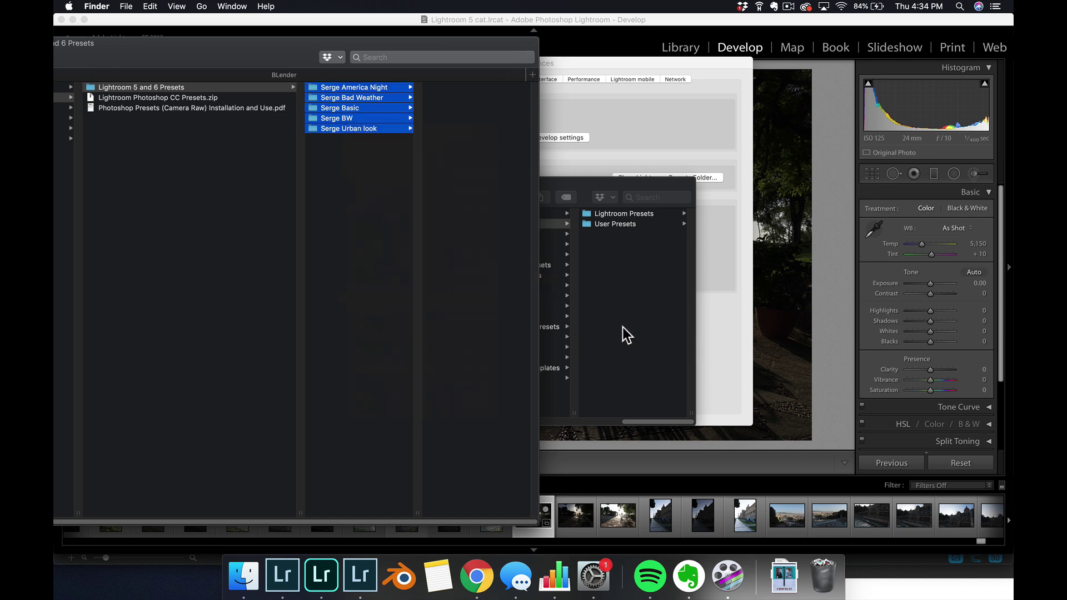
{"action": "left_click", "coordinate": [626, 324]}
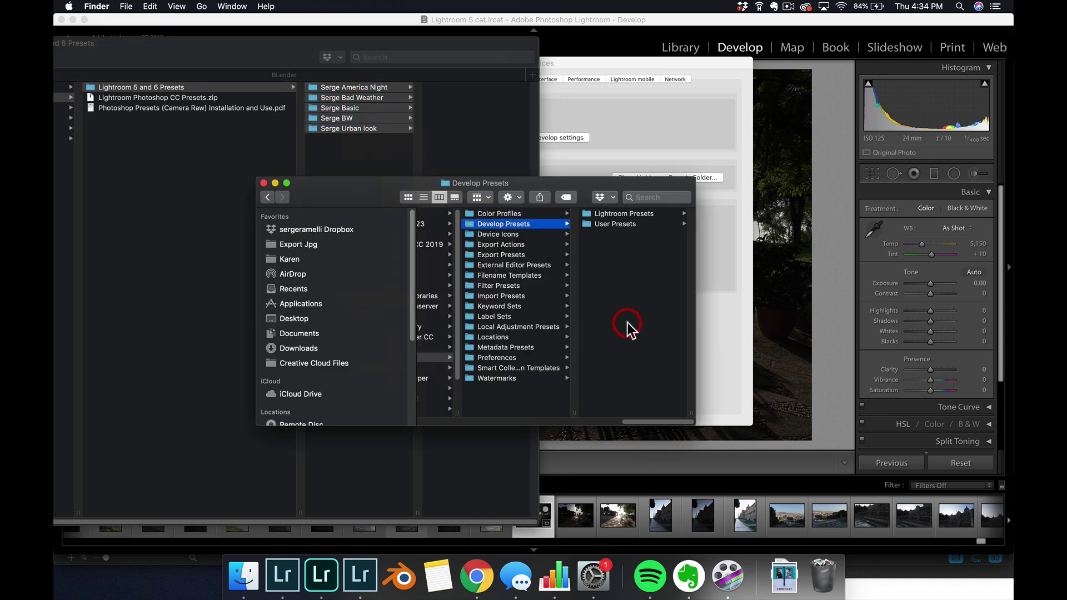
{"action": "right_click", "coordinate": [596, 304]}
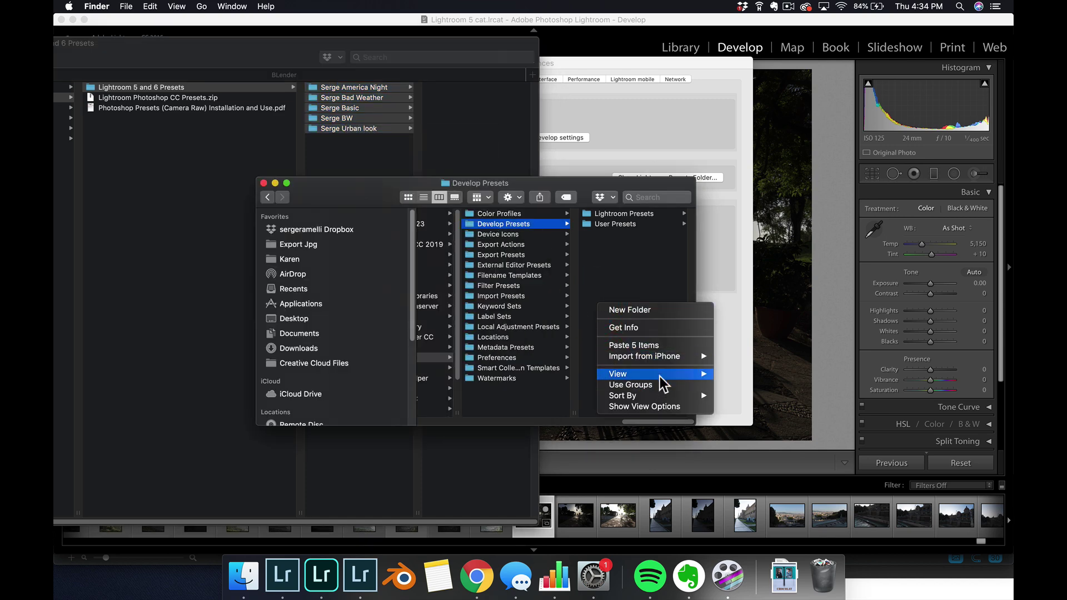
{"action": "left_click", "coordinate": [664, 346]}
- Close preferences, restart Lightroom 5 to load the Serge presets, and collapse the Serge Basic folder
{"action": "left_click", "coordinate": [625, 131]}
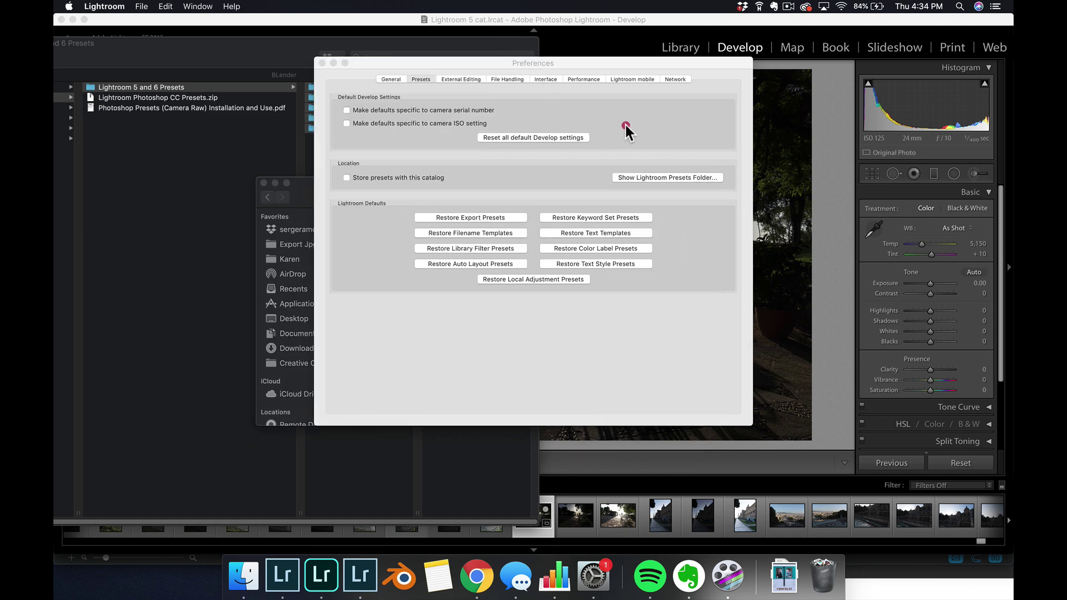
{"action": "left_click", "coordinate": [322, 63]}
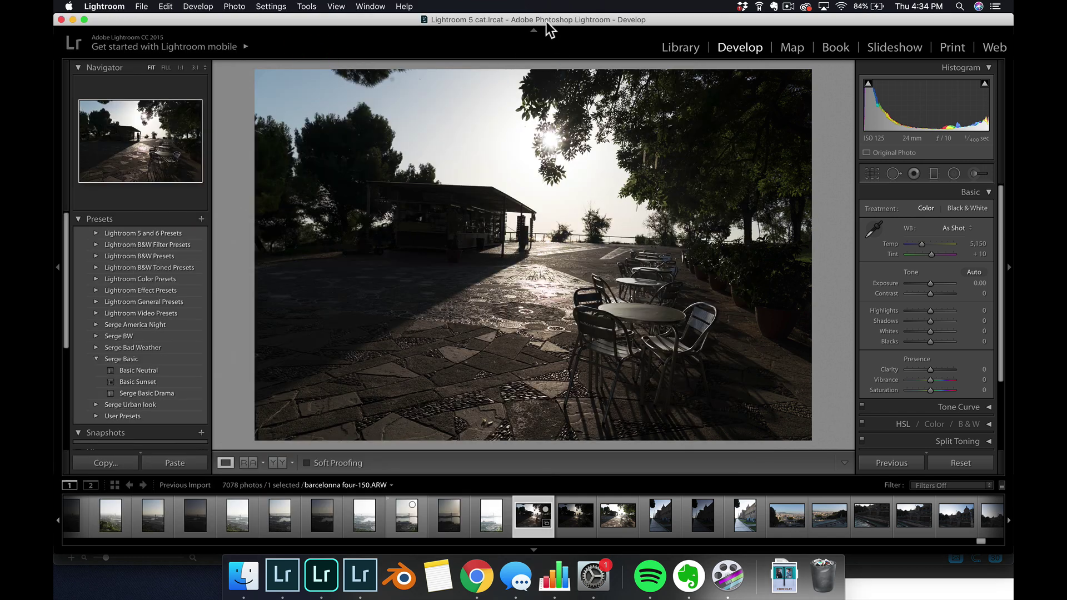
{"action": "left_click", "coordinate": [105, 7]}
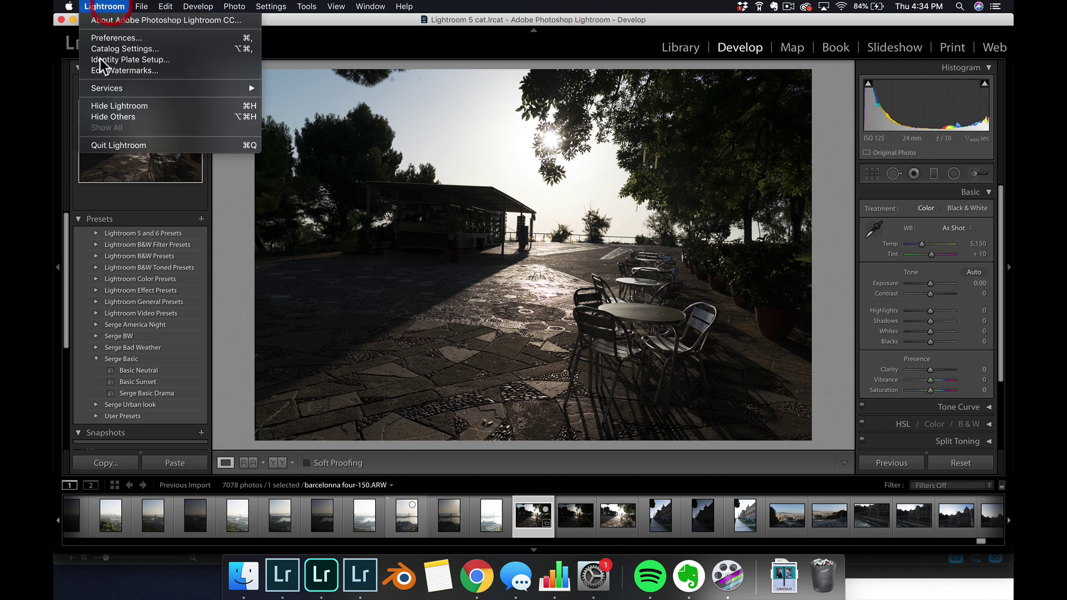
{"action": "left_click", "coordinate": [145, 143]}
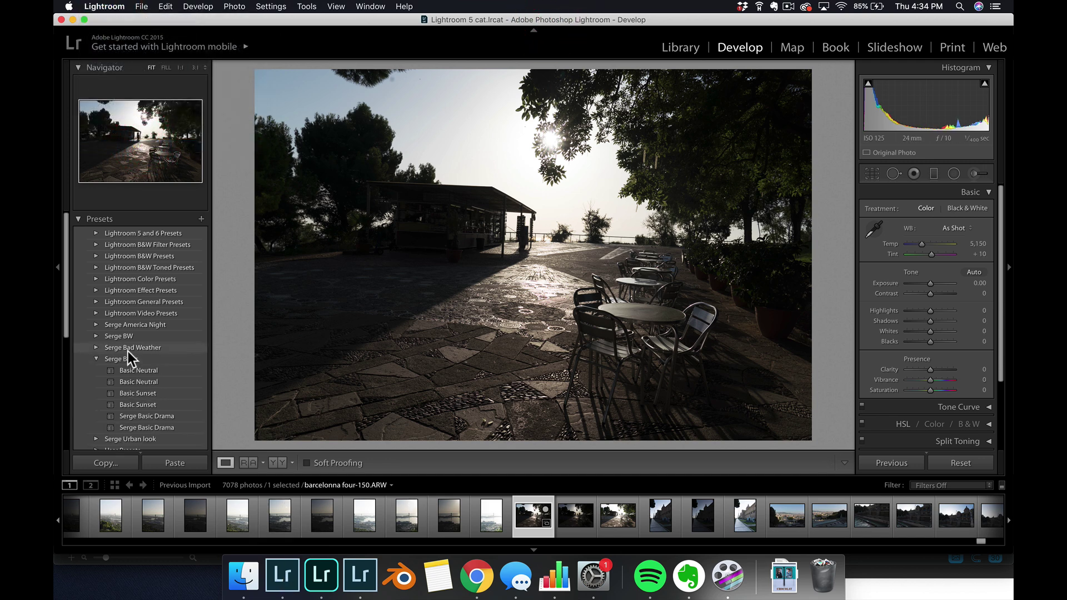
{"action": "left_click", "coordinate": [94, 358]}
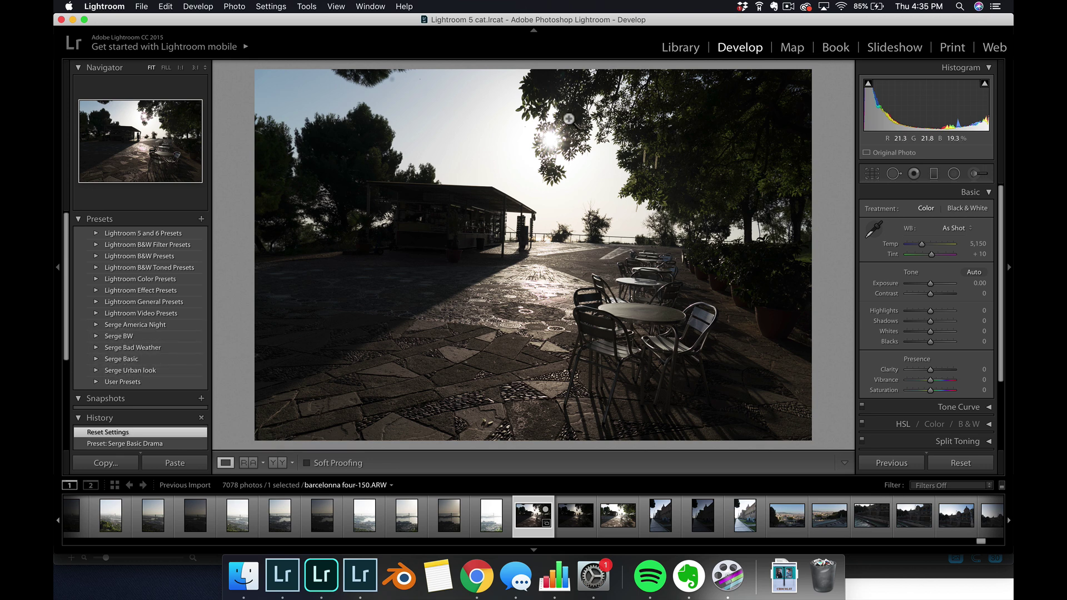
{"action": "key", "text": "super+Tab"}
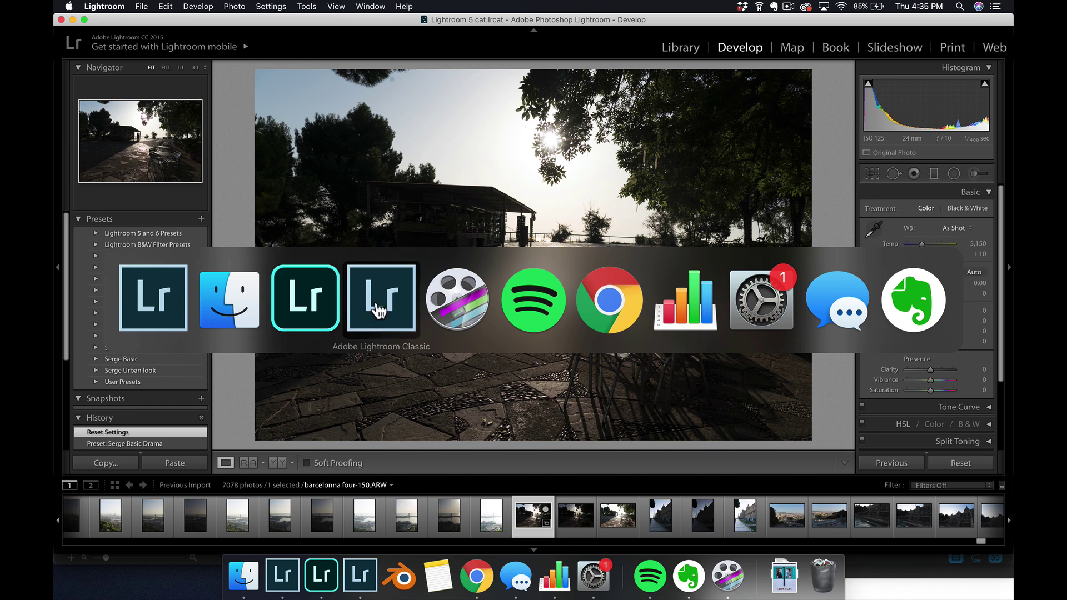
- Apply Serge Basic Drama and place a tall radial adjustment over the lit pink building
{"action": "left_click", "coordinate": [378, 300]}
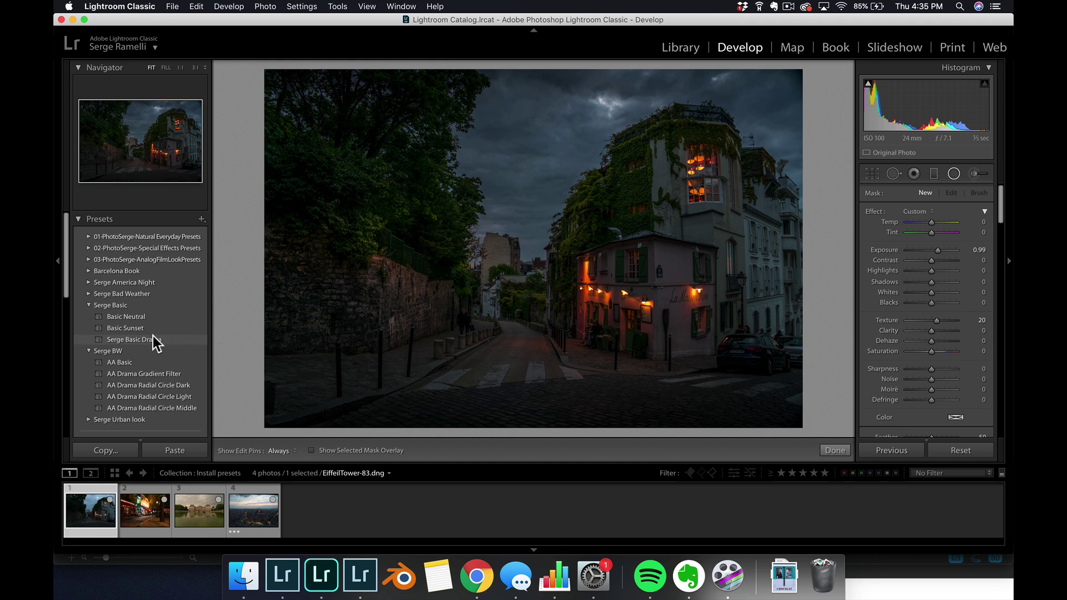
{"action": "left_click", "coordinate": [152, 335]}
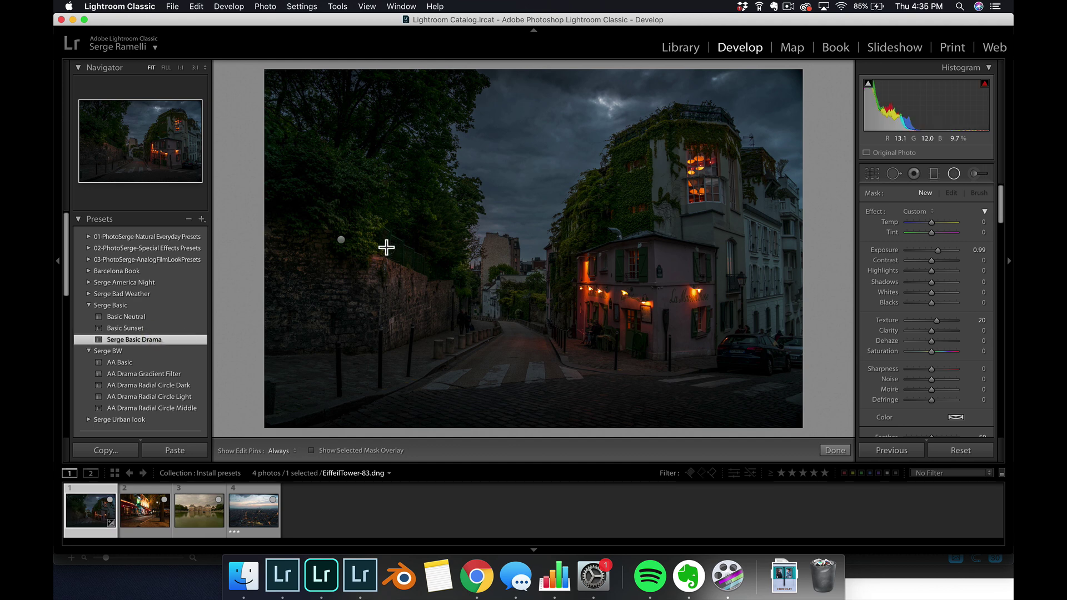
{"action": "left_click_drag", "start_coordinate": [340, 242], "coordinate": [660, 286]}
{"action": "left_click_drag", "start_coordinate": [661, 230], "coordinate": [661, 103]}
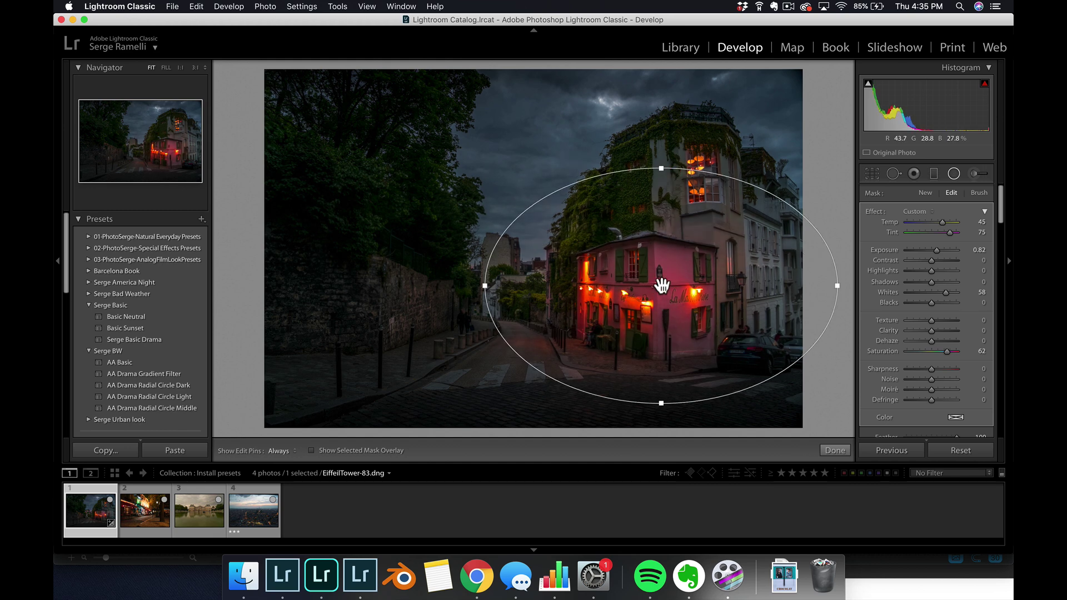
{"action": "left_click_drag", "start_coordinate": [662, 286], "coordinate": [646, 221]}
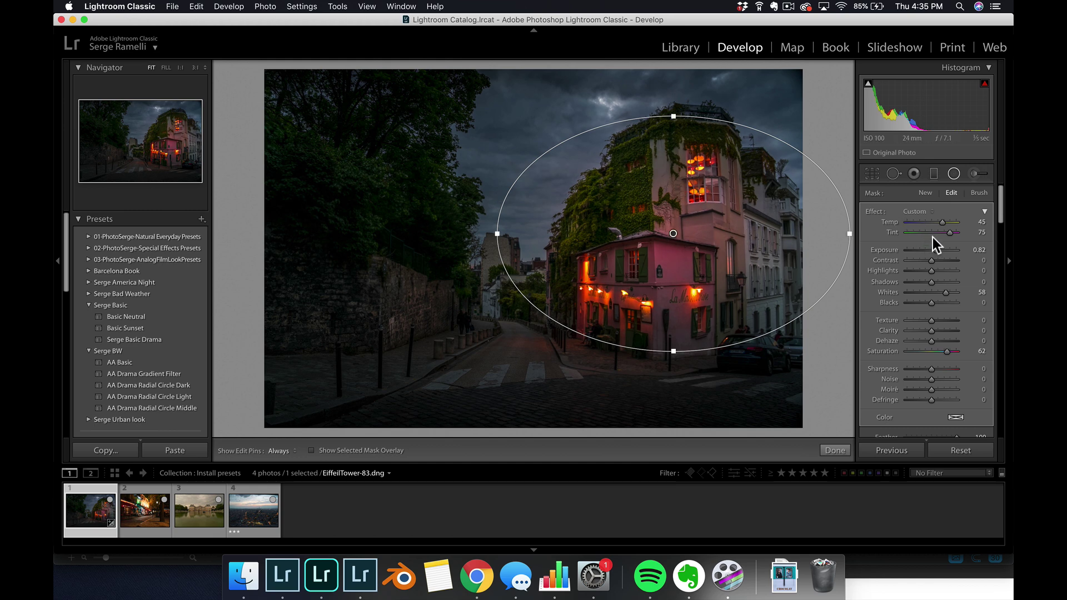
- Lower the radial adjustment's temperature and tint, nudge it down, and compare with the original
{"action": "left_click_drag", "start_coordinate": [949, 233], "coordinate": [936, 222]}
{"action": "left_click_drag", "start_coordinate": [673, 234], "coordinate": [675, 250]}
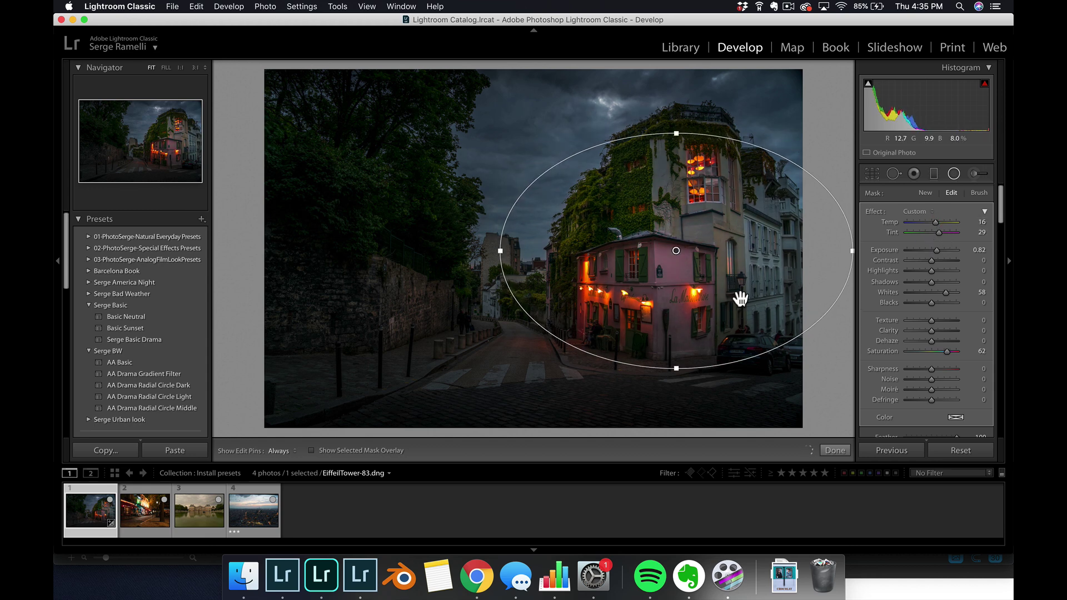
{"action": "left_click", "coordinate": [835, 450]}
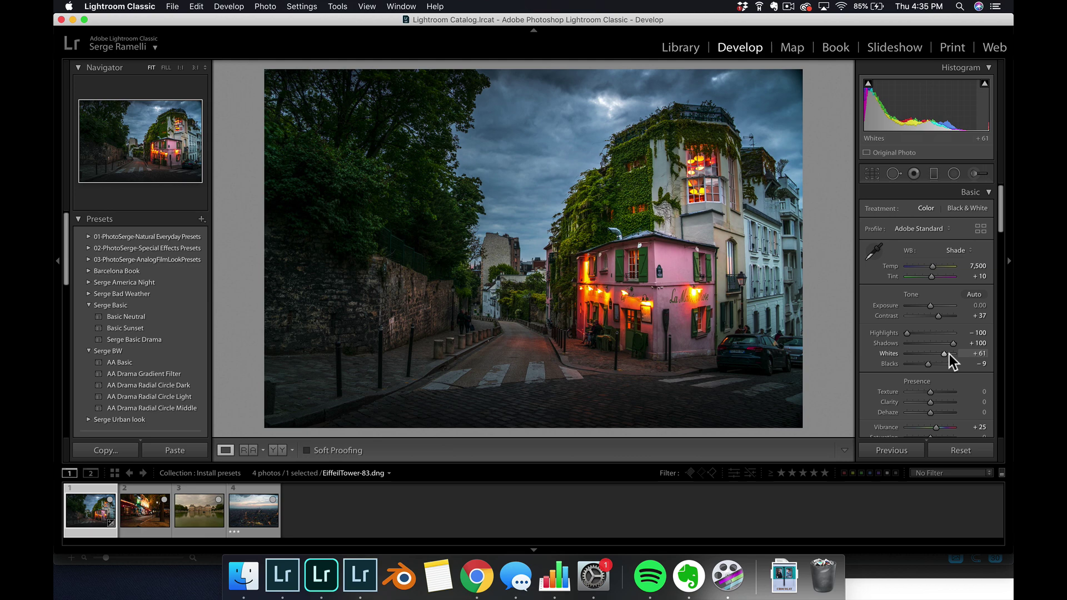
{"action": "key", "text": "backslash"}
{"action": "key", "text": "backslash"}
- On the café street photo apply Basic Neutral with Contrast +41, then move to the palace photo
{"action": "left_click", "coordinate": [149, 493]}
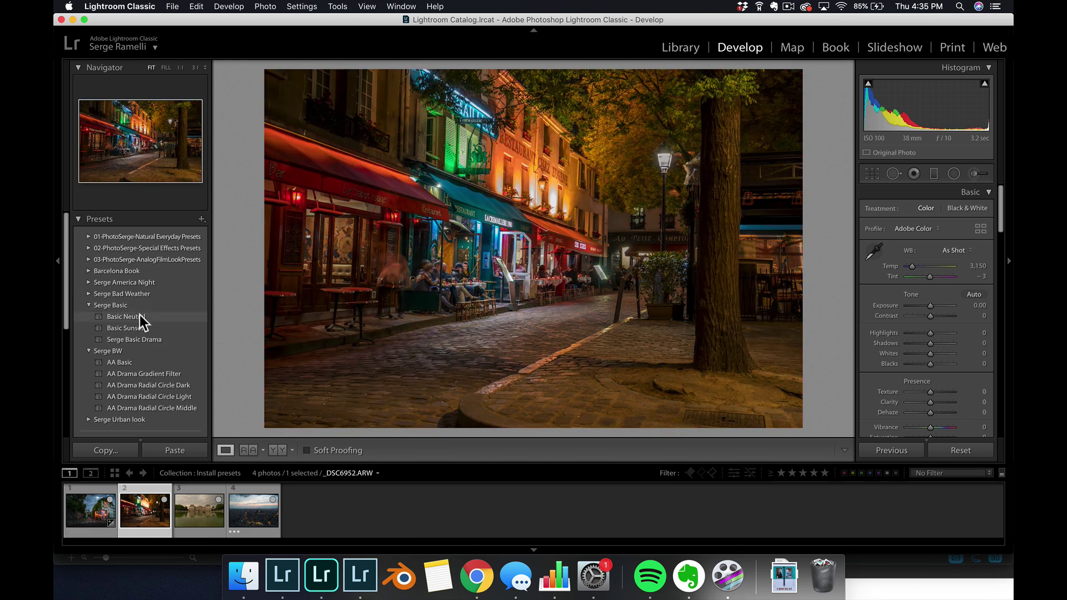
{"action": "left_click", "coordinate": [131, 317]}
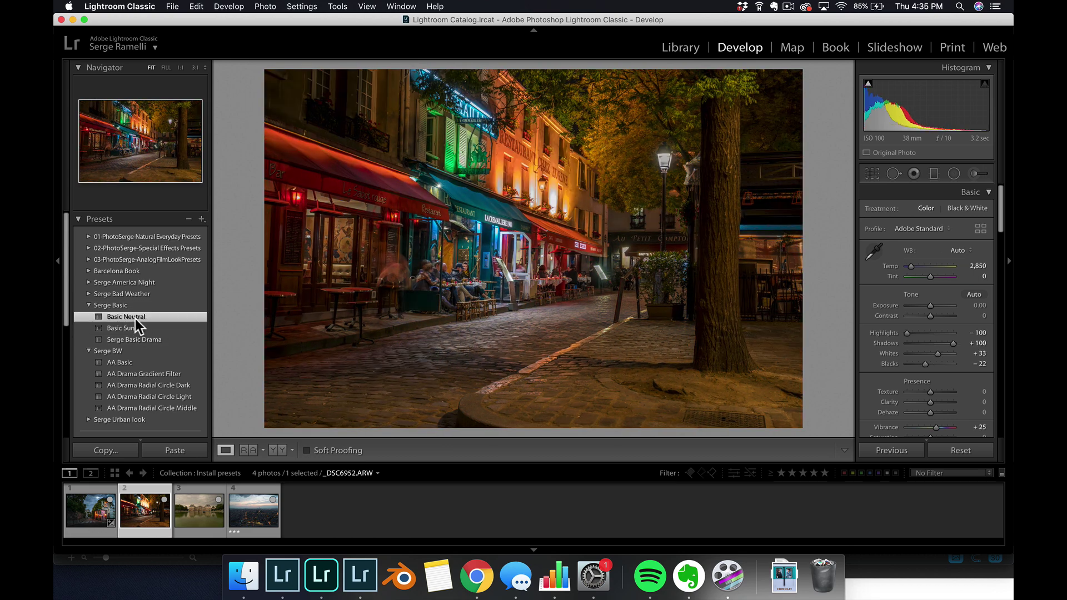
{"action": "left_click", "coordinate": [940, 316]}
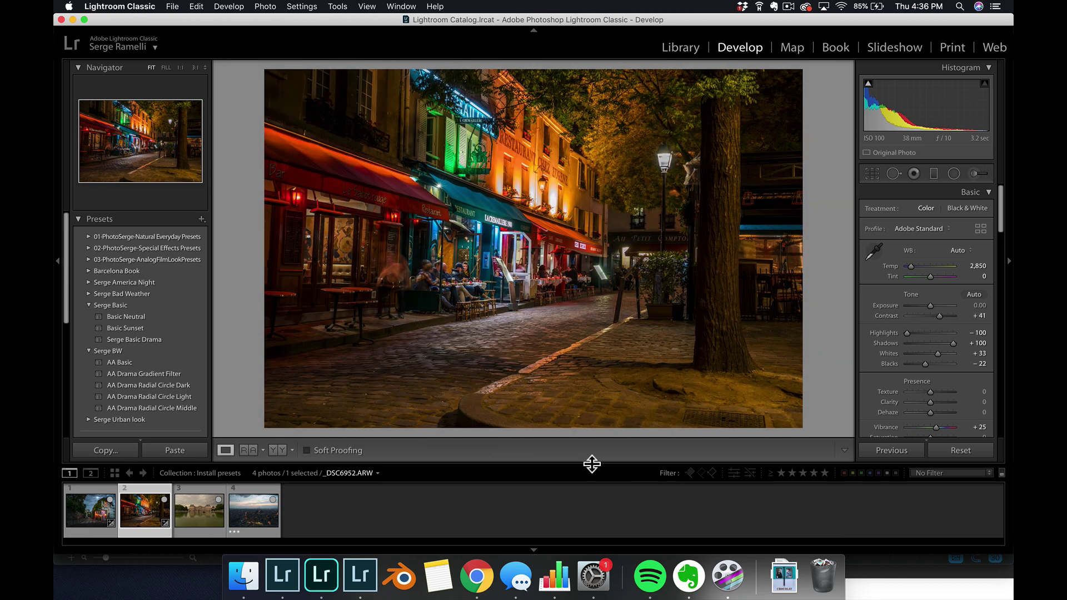
{"action": "left_click", "coordinate": [200, 488]}
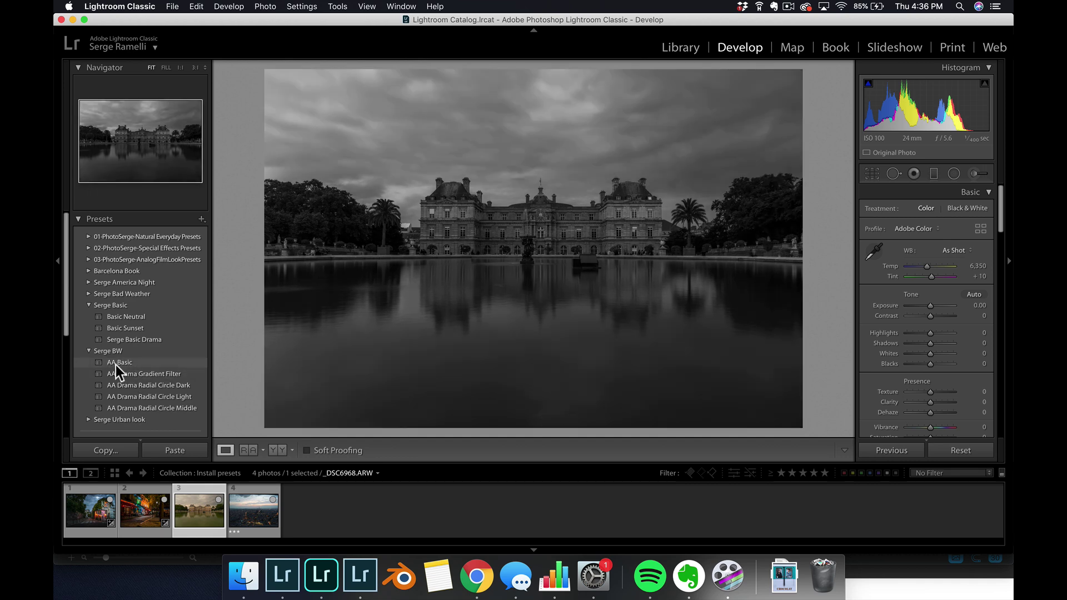
- Apply AA Drama Gradient Filter, raise and tilt the sky gradient, and redraw the water gradient
{"action": "left_click", "coordinate": [144, 374]}
{"action": "key", "text": "m"}
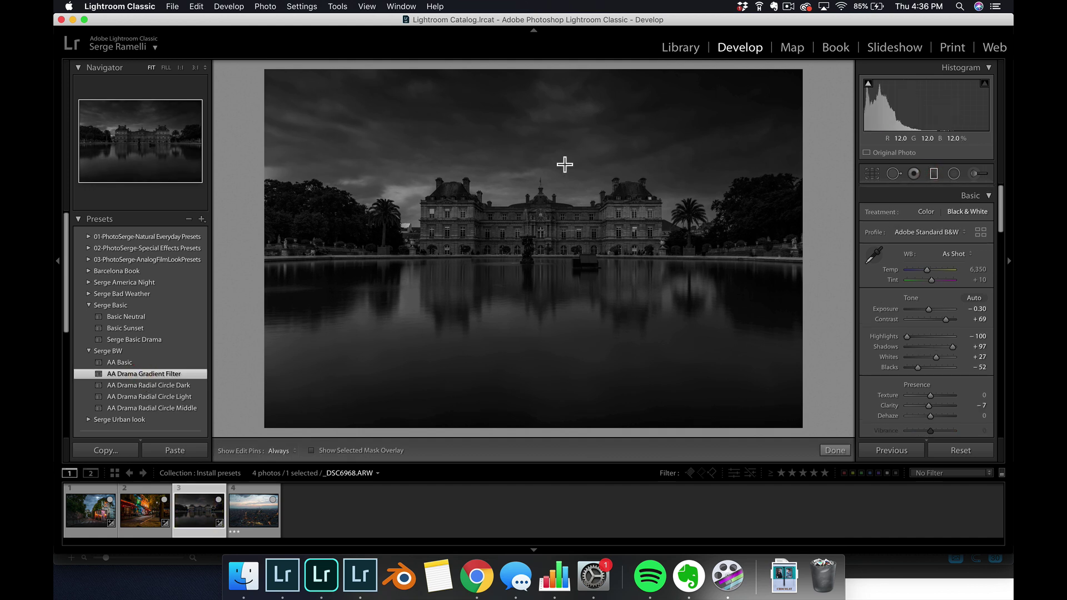
{"action": "left_click", "coordinate": [556, 115]}
{"action": "left_click_drag", "start_coordinate": [554, 116], "coordinate": [554, 78]}
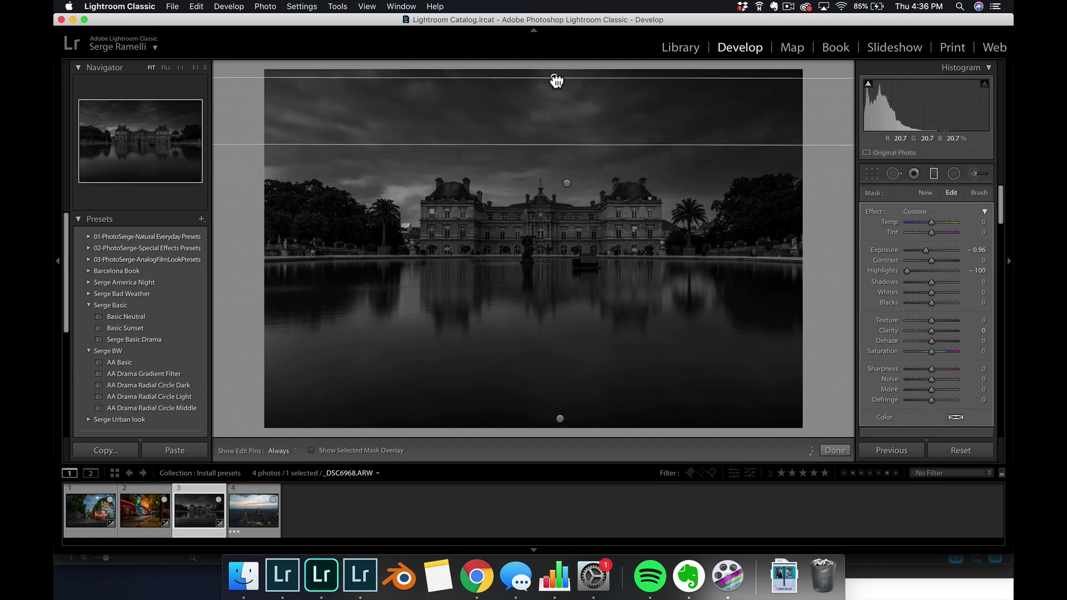
{"action": "left_click_drag", "start_coordinate": [564, 177], "coordinate": [571, 140]}
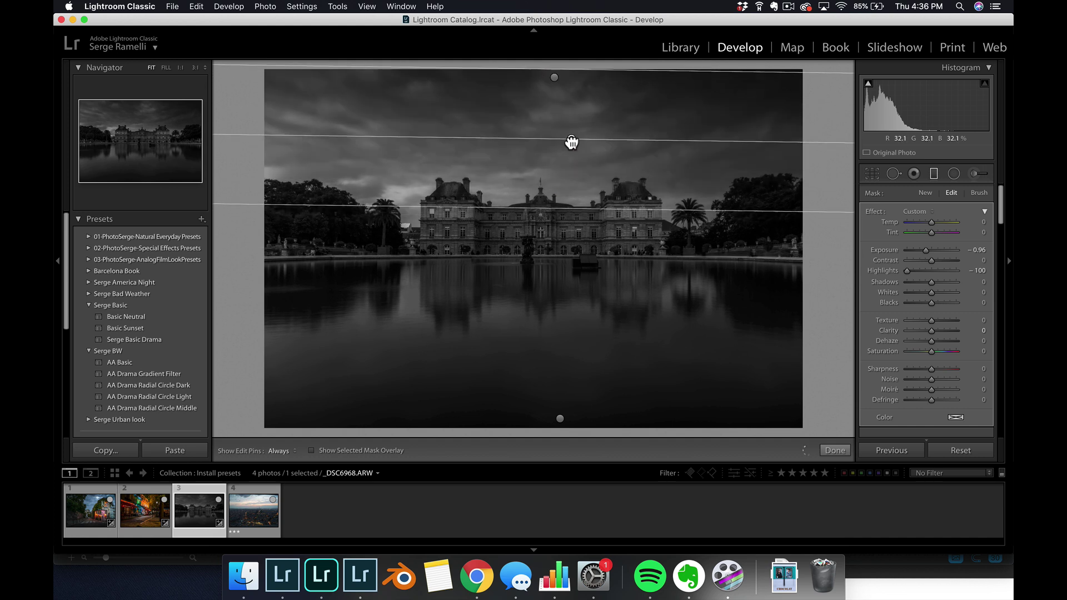
{"action": "left_click_drag", "start_coordinate": [559, 420], "coordinate": [568, 379]}
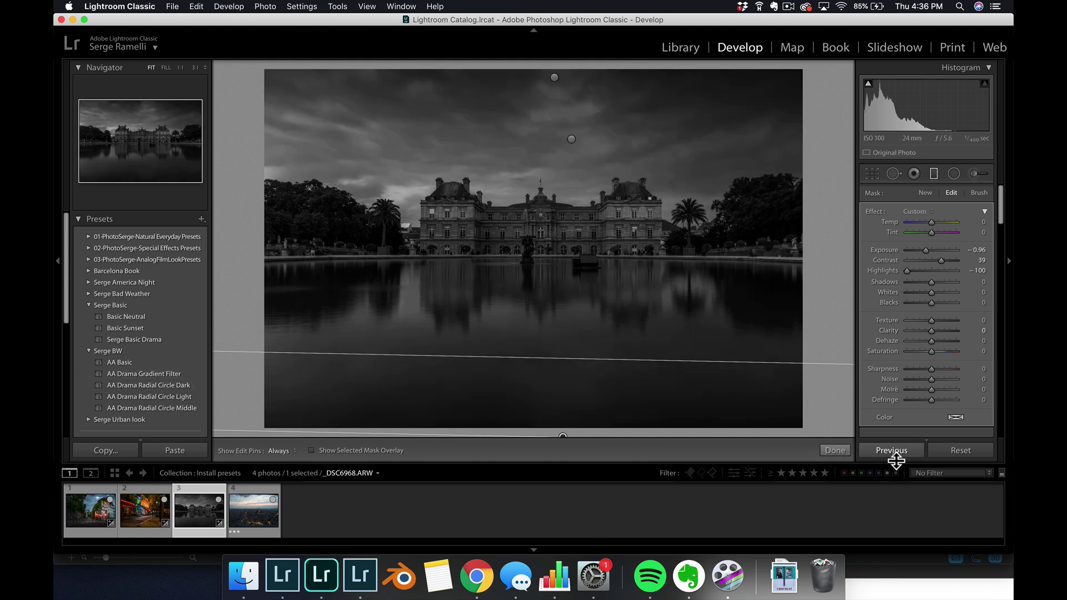
- Reset the palace photo, apply AA Drama Radial Circle Middle, and inspect its sky and pool gradients
{"action": "left_click", "coordinate": [961, 452]}
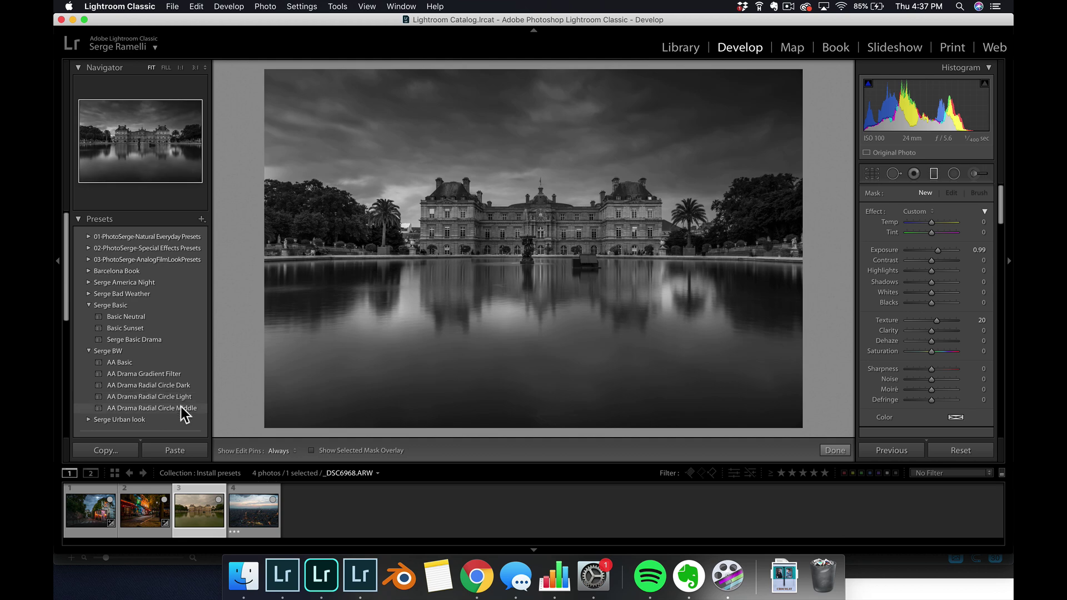
{"action": "left_click", "coordinate": [167, 408]}
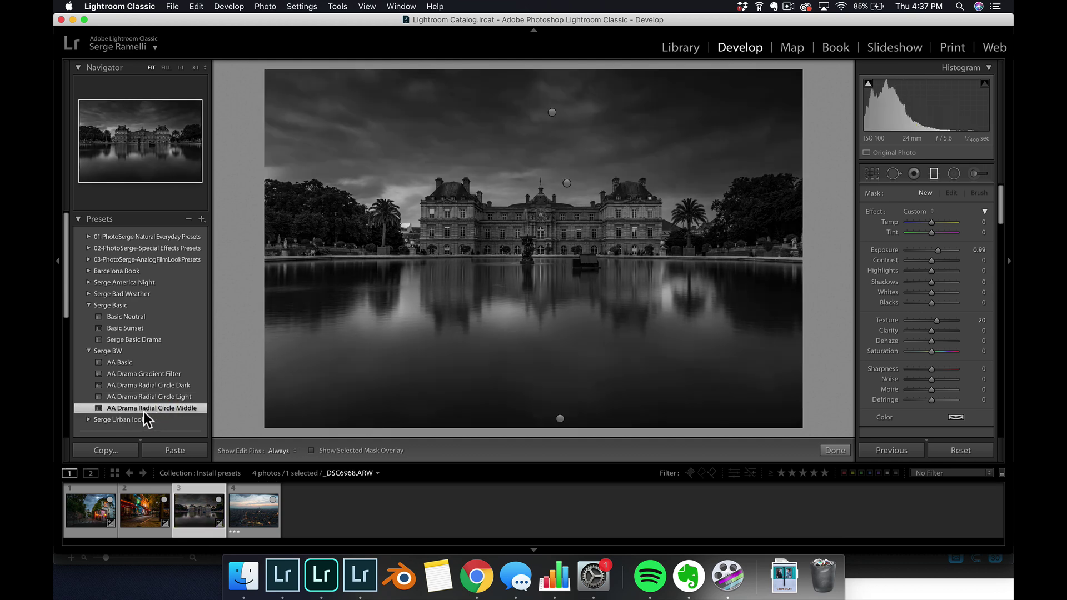
{"action": "left_click", "coordinate": [552, 112]}
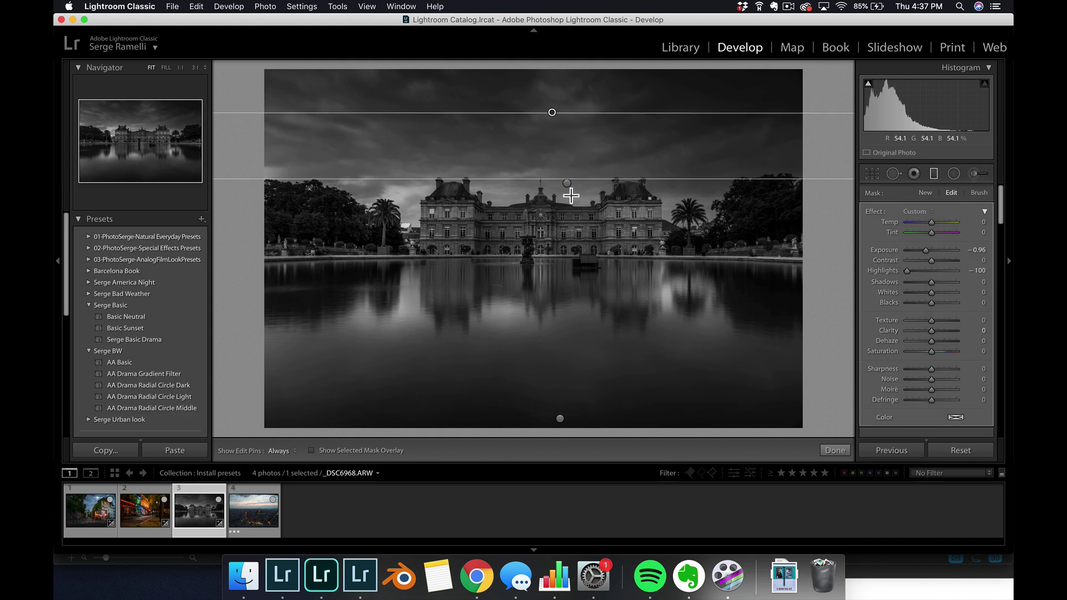
{"action": "left_click", "coordinate": [560, 418]}
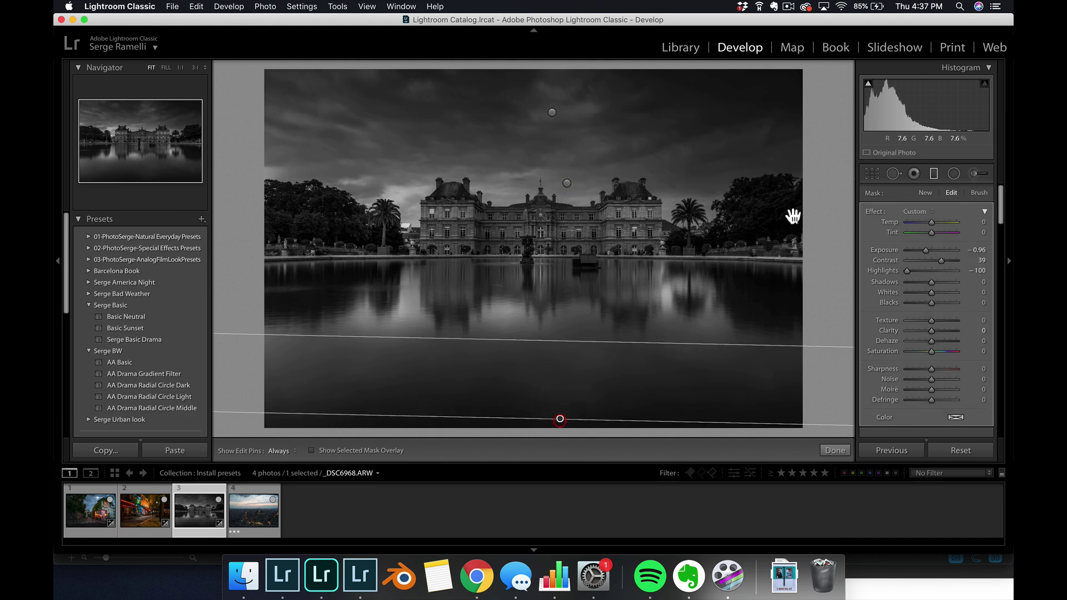
- Center one radial mask over the palace and reshape another over the left water reflection
{"action": "left_click", "coordinate": [954, 174]}
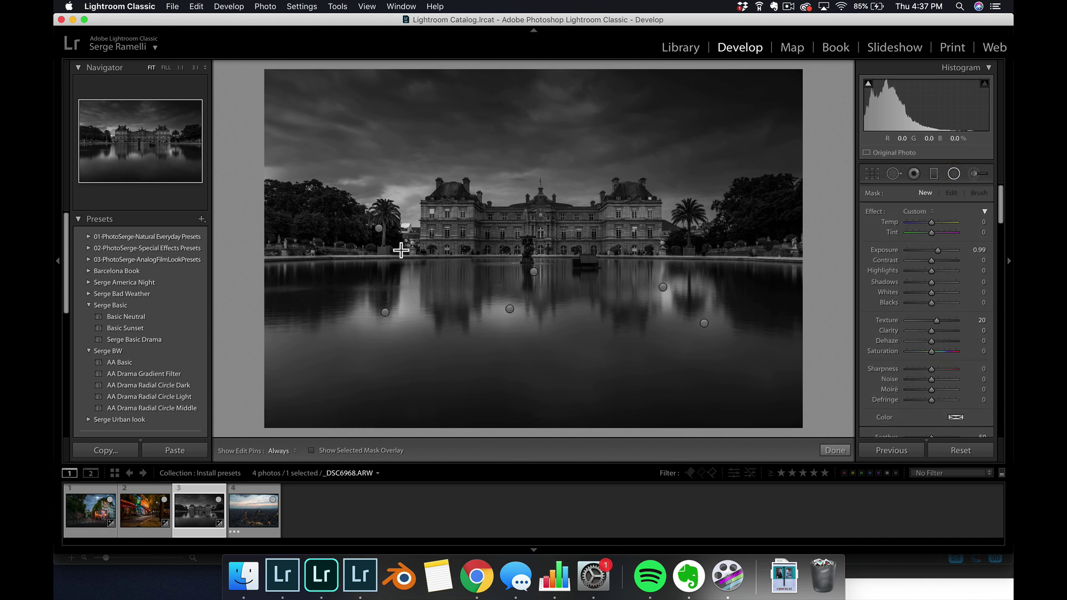
{"action": "left_click_drag", "start_coordinate": [378, 227], "coordinate": [714, 192]}
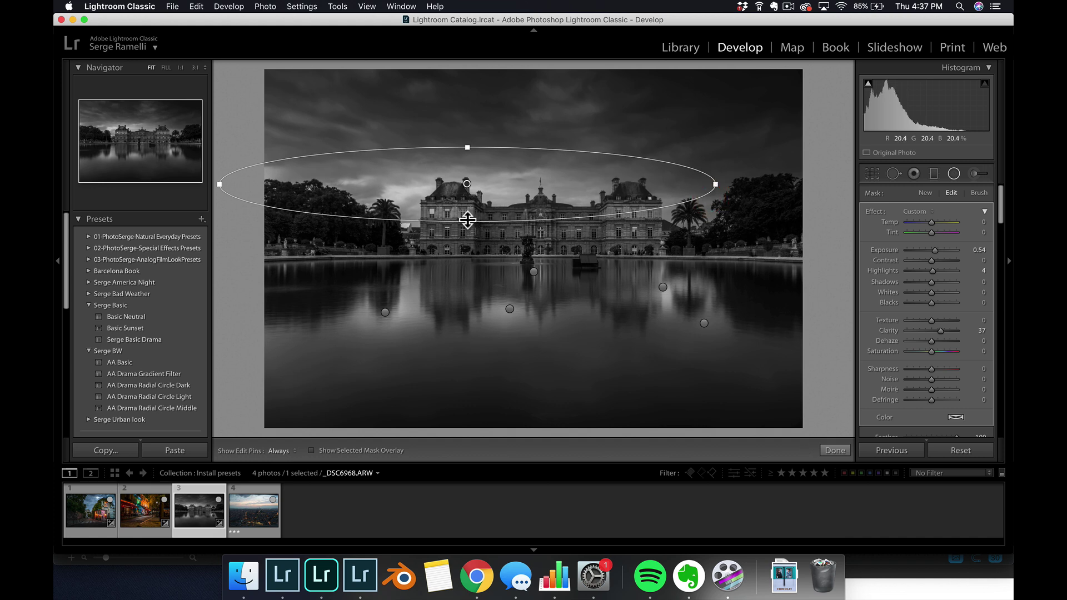
{"action": "left_click_drag", "start_coordinate": [469, 221], "coordinate": [475, 233]}
{"action": "left_click_drag", "start_coordinate": [469, 186], "coordinate": [496, 178]}
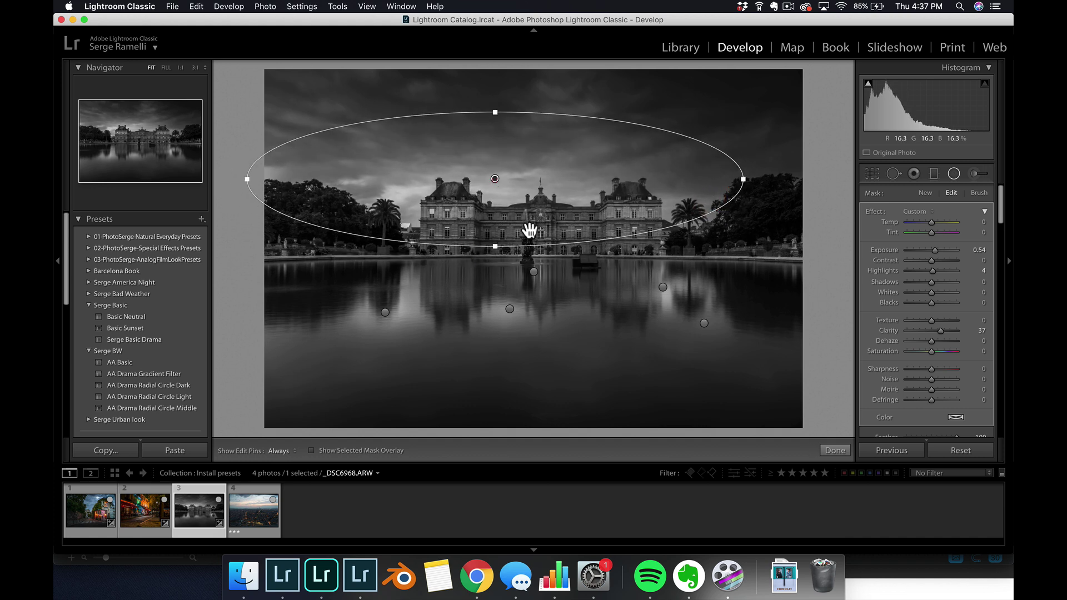
{"action": "left_click_drag", "start_coordinate": [389, 311], "coordinate": [441, 349]}
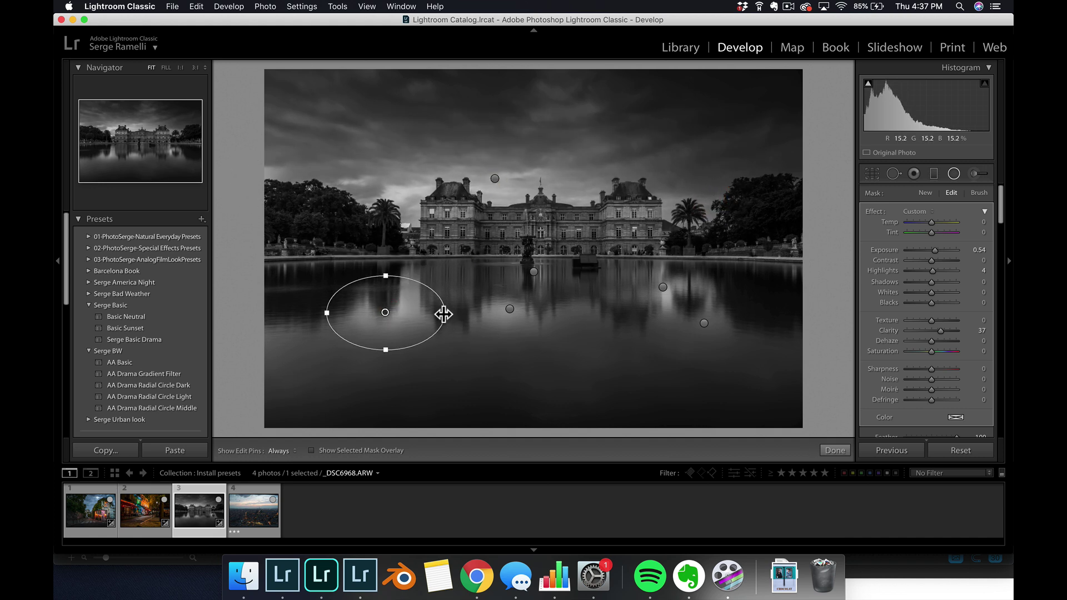
{"action": "left_click_drag", "start_coordinate": [443, 311], "coordinate": [481, 312]}
{"action": "left_click_drag", "start_coordinate": [383, 278], "coordinate": [383, 243]}
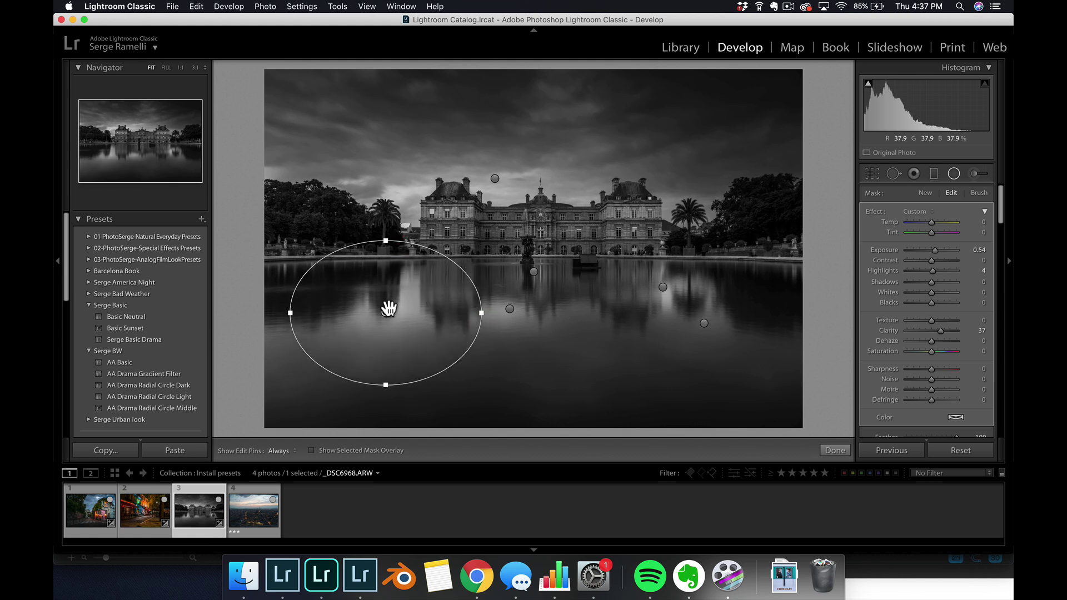
{"action": "left_click_drag", "start_coordinate": [389, 303], "coordinate": [386, 305]}
- Stretch the central reflection mask taller and wider, and widen the mask over the lower-right water
{"action": "left_click", "coordinate": [510, 309]}
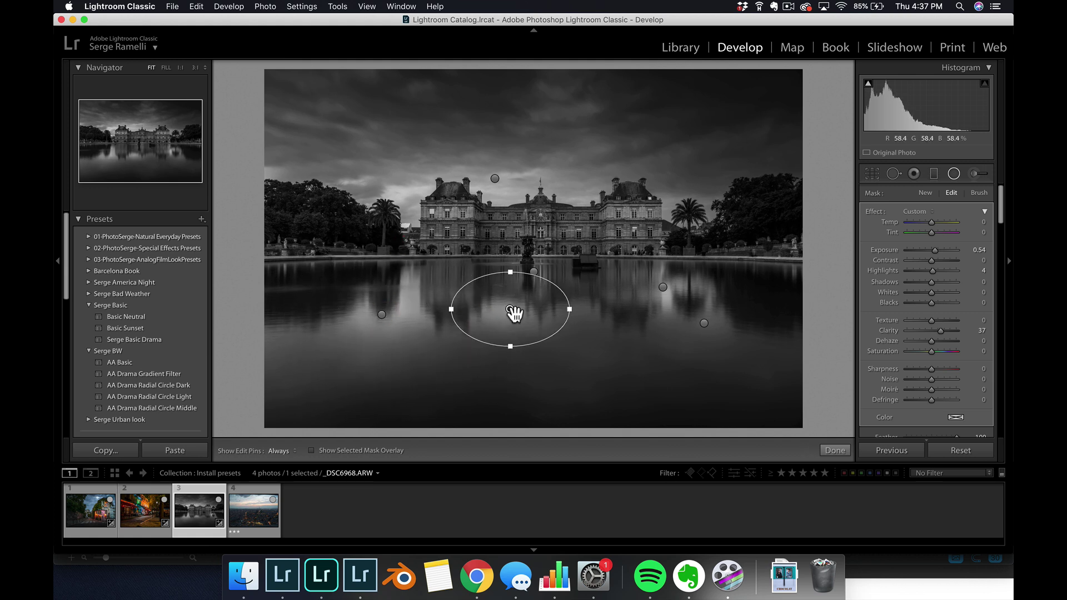
{"action": "left_click_drag", "start_coordinate": [511, 349], "coordinate": [512, 390]}
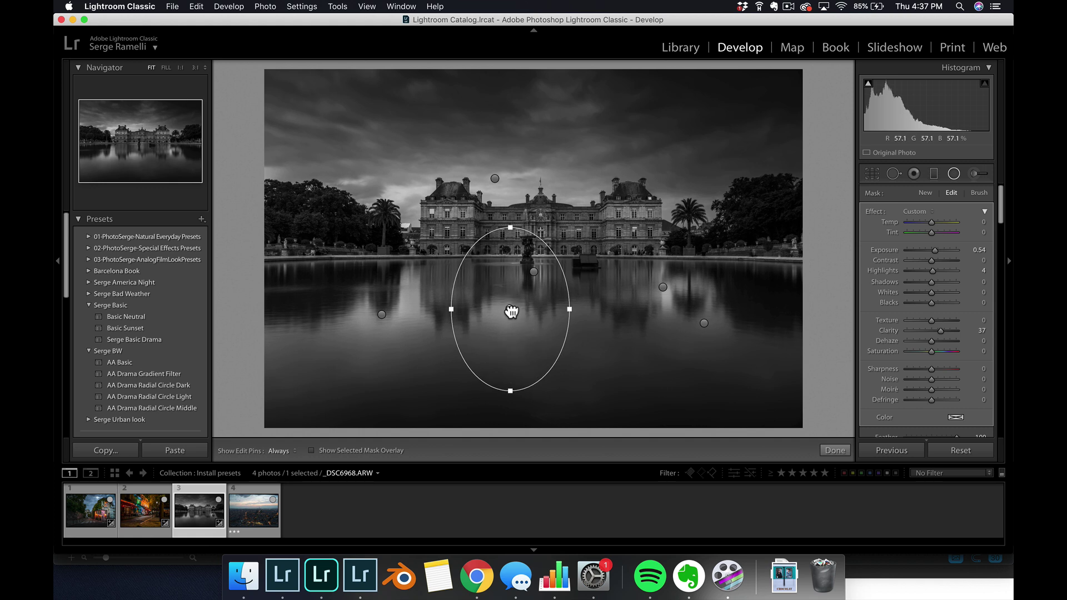
{"action": "left_click_drag", "start_coordinate": [510, 309], "coordinate": [532, 335]}
{"action": "left_click_drag", "start_coordinate": [598, 336], "coordinate": [667, 338]}
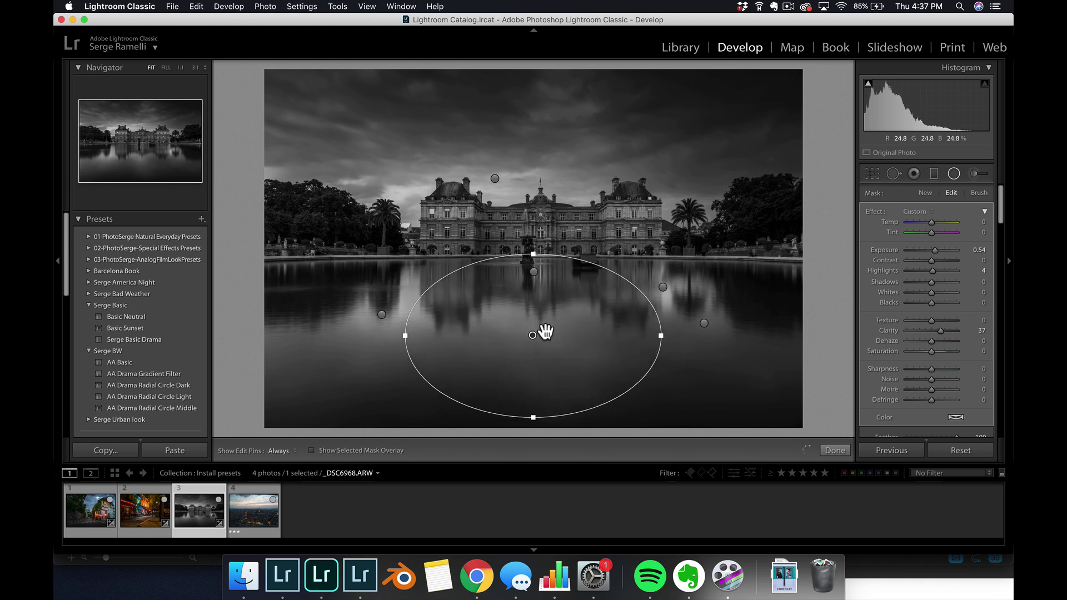
{"action": "left_click_drag", "start_coordinate": [553, 348], "coordinate": [559, 350]}
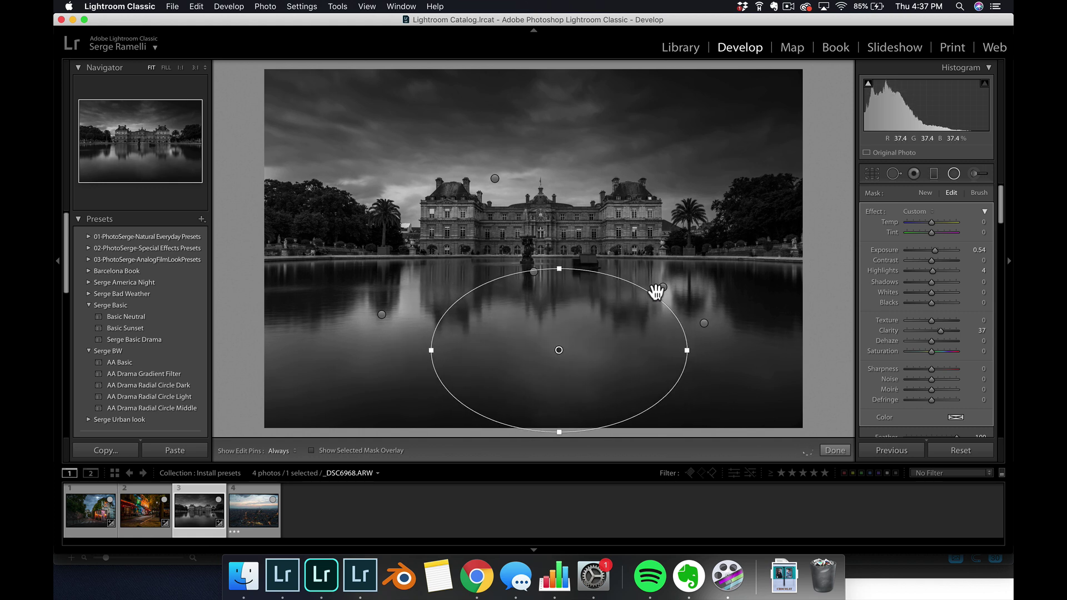
{"action": "left_click", "coordinate": [663, 287]}
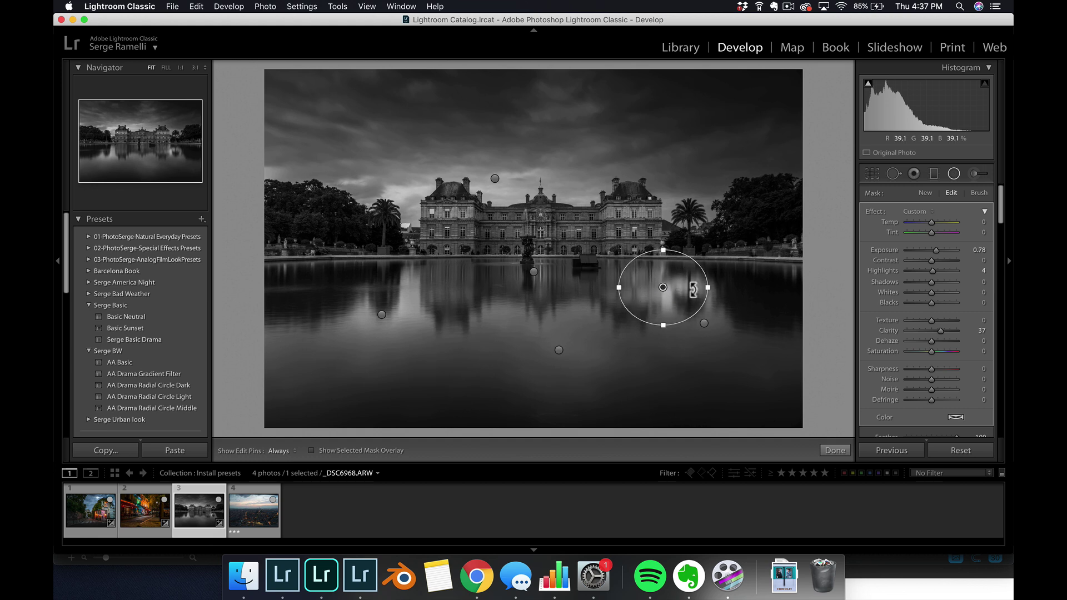
{"action": "left_click", "coordinate": [704, 323]}
{"action": "left_click_drag", "start_coordinate": [713, 331], "coordinate": [853, 347]}
{"action": "left_click_drag", "start_coordinate": [716, 310], "coordinate": [716, 288]}
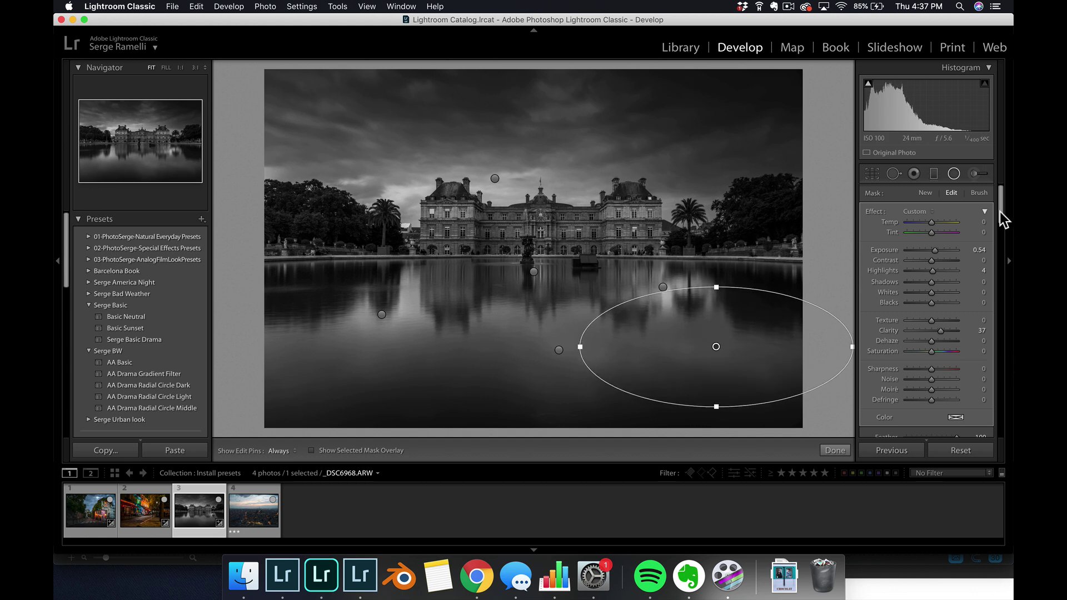
- Set Show Edit Pins to Auto so mask pins appear only on hover
{"action": "scroll", "coordinate": [1003, 220], "scroll_direction": "down", "scroll_amount": 5}
{"action": "left_click", "coordinate": [281, 450]}
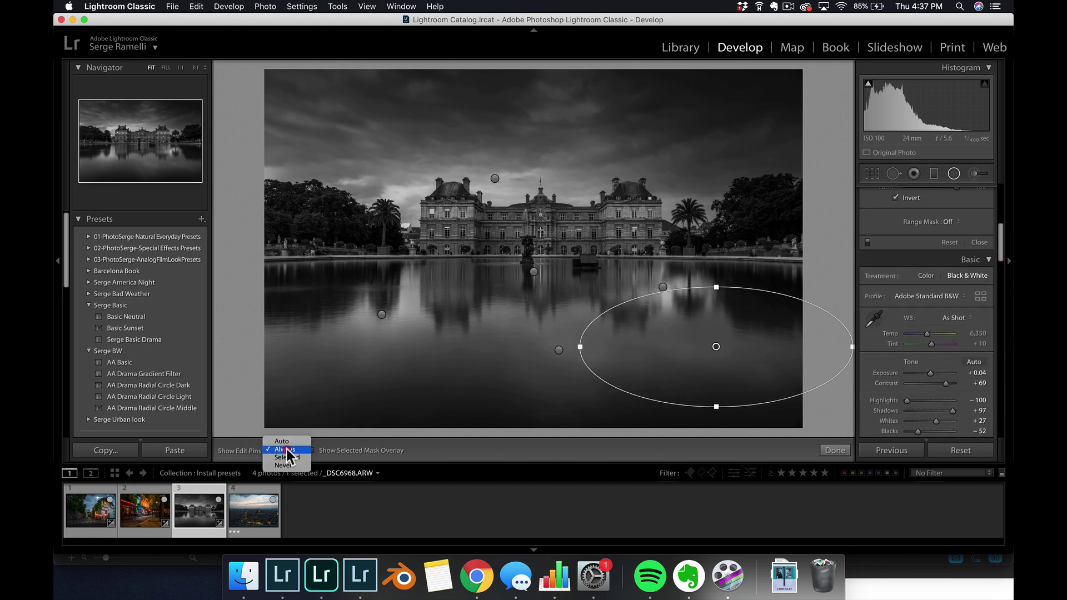
{"action": "left_click", "coordinate": [290, 442]}
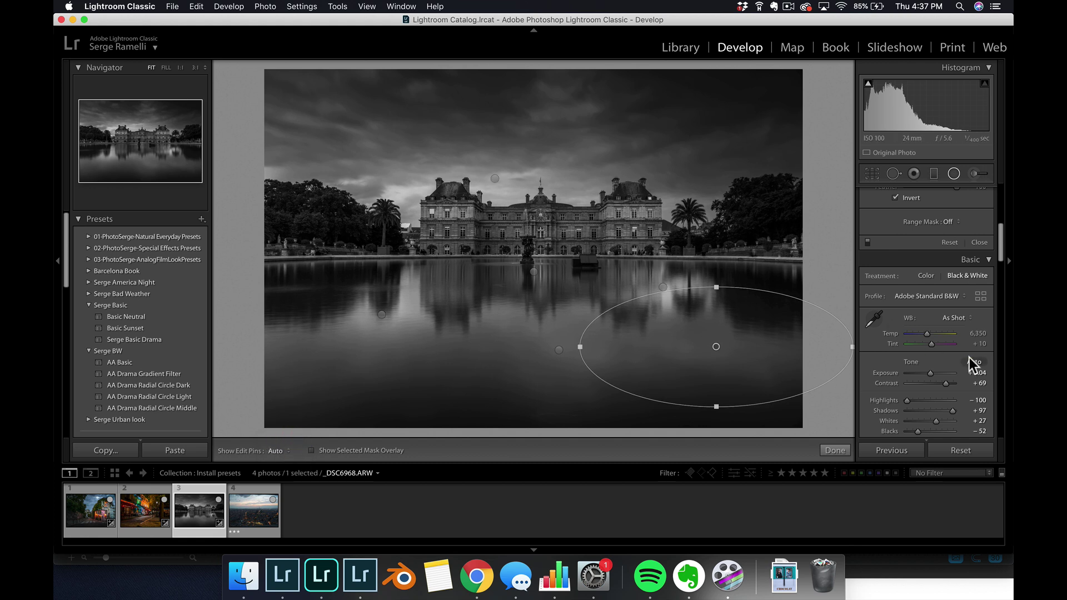
- Toggle the radial mask effects off and on twice to compare before and after
{"action": "scroll", "coordinate": [972, 375], "scroll_direction": "up", "scroll_amount": 4}
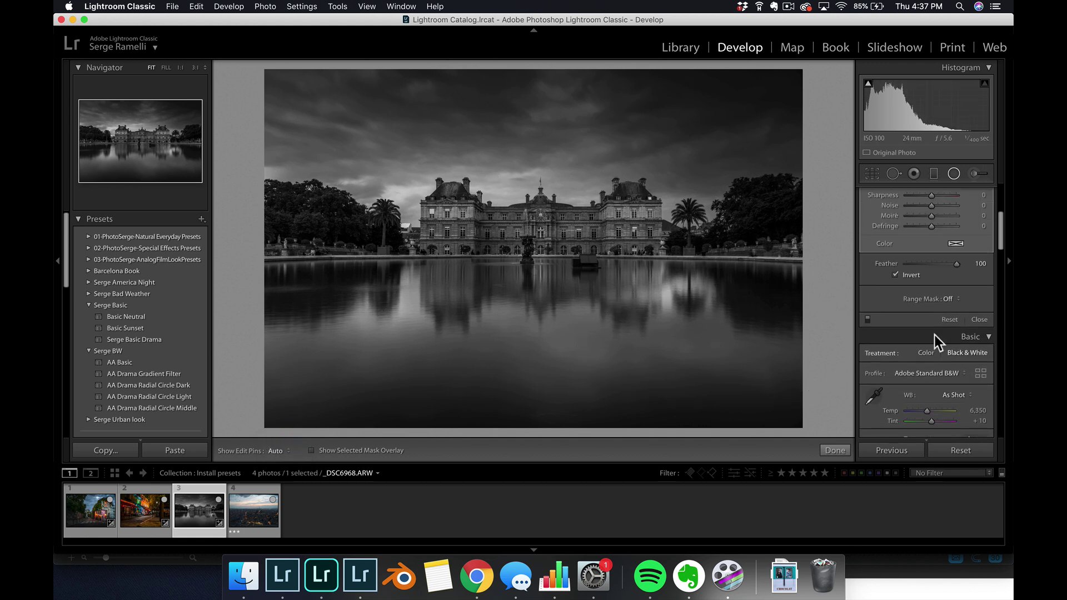
{"action": "left_click", "coordinate": [867, 321]}
{"action": "left_click", "coordinate": [868, 321]}
{"action": "left_click", "coordinate": [868, 321]}
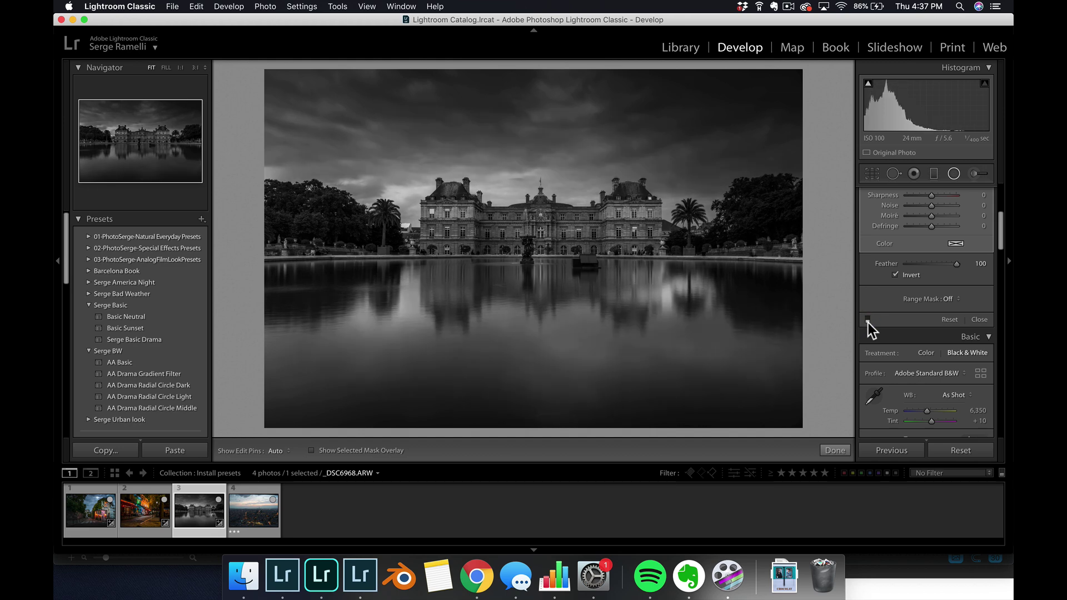
{"action": "left_click", "coordinate": [868, 321]}
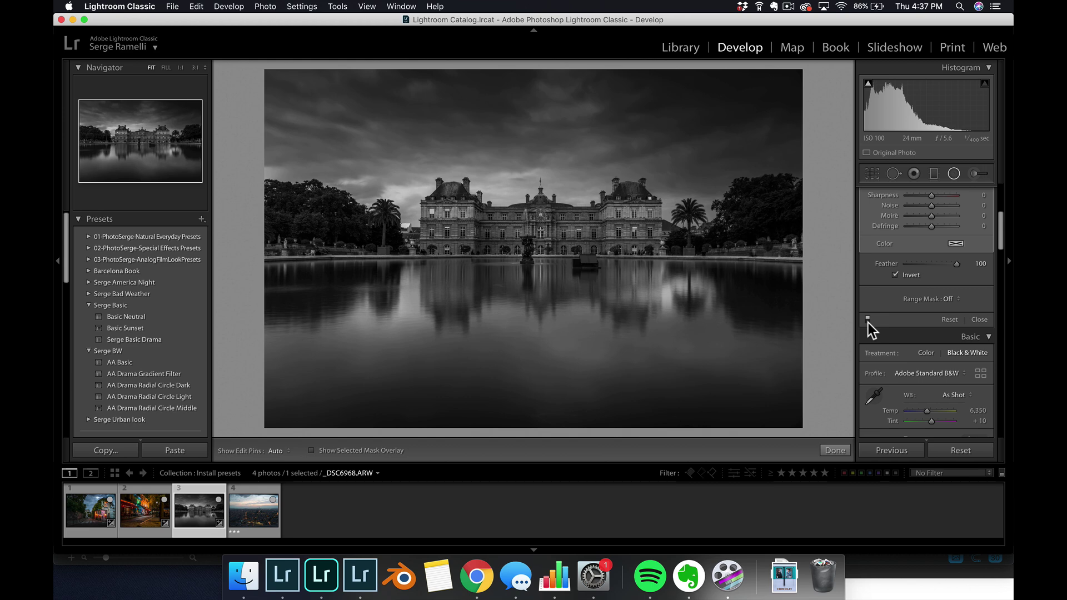
- Open the Paris skyline photo and preview the Serge Urban look presets
{"action": "left_click", "coordinate": [265, 494]}
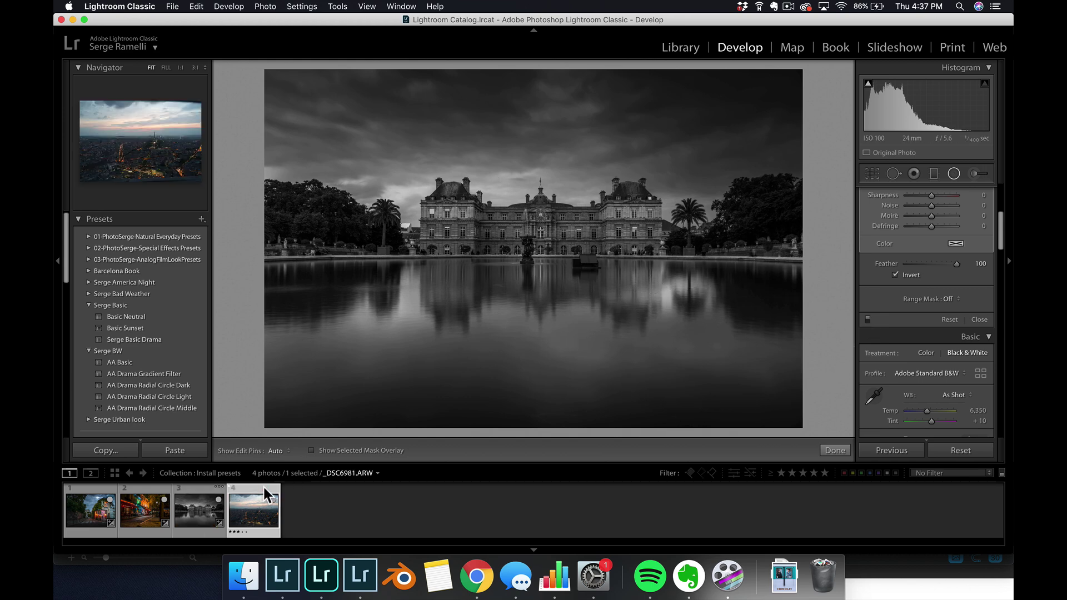
{"action": "left_click", "coordinate": [113, 419]}
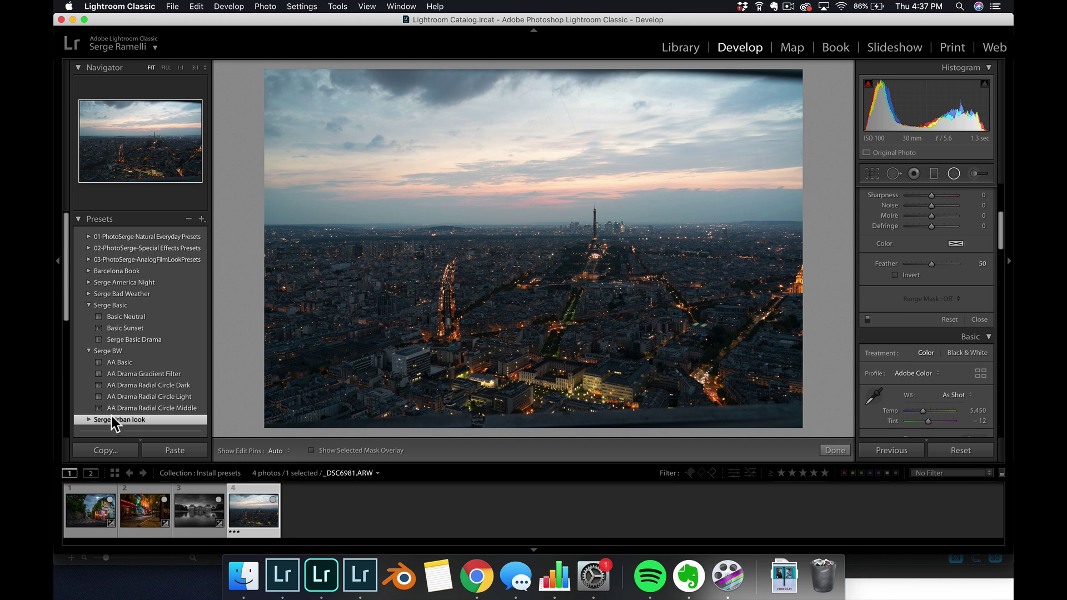
{"action": "left_click", "coordinate": [89, 419]}
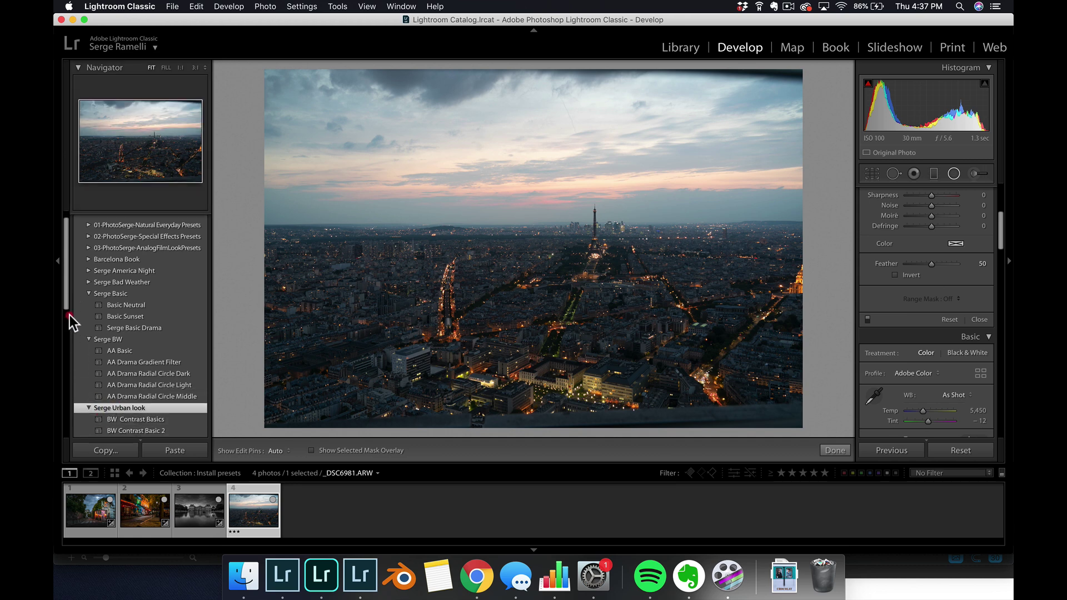
{"action": "left_click_drag", "start_coordinate": [69, 315], "coordinate": [65, 363]}
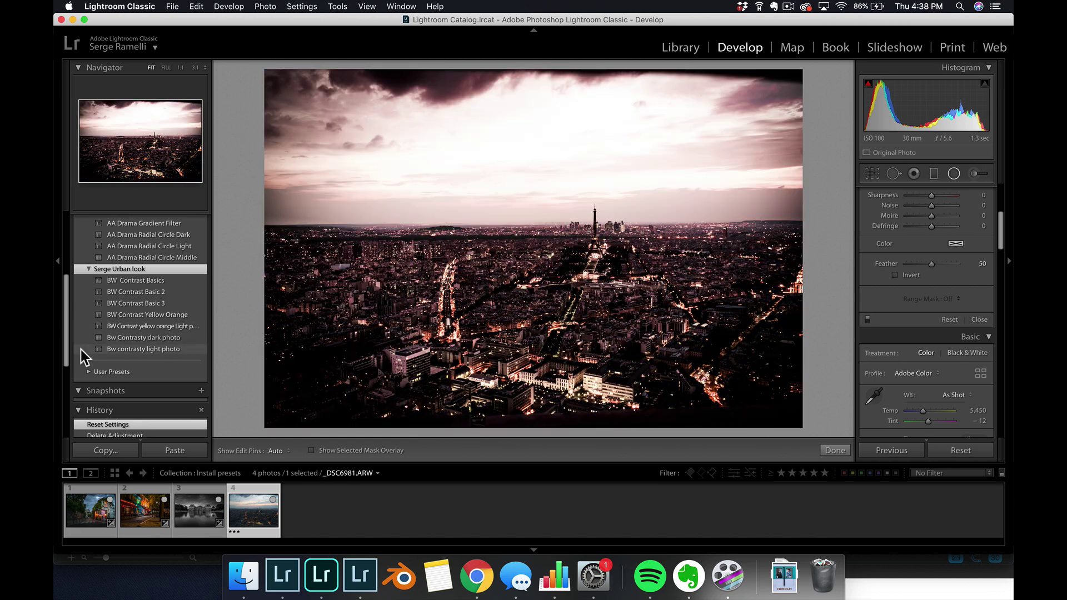
{"action": "left_click_drag", "start_coordinate": [69, 336], "coordinate": [74, 294]}
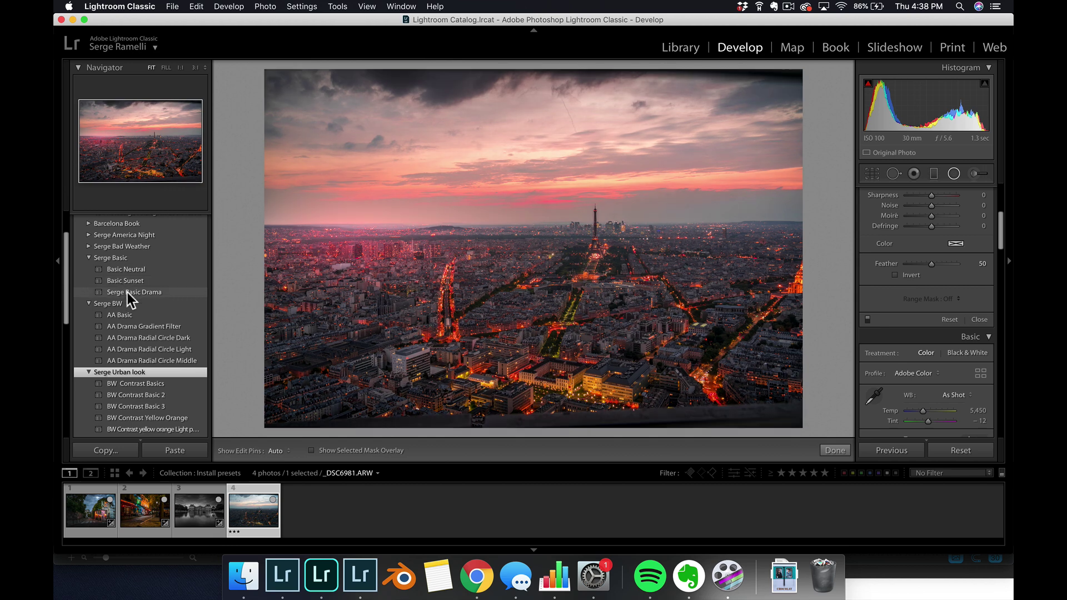
- Apply Serge Basic Drama and darken the preset mask's exposure
{"action": "left_click", "coordinate": [131, 294]}
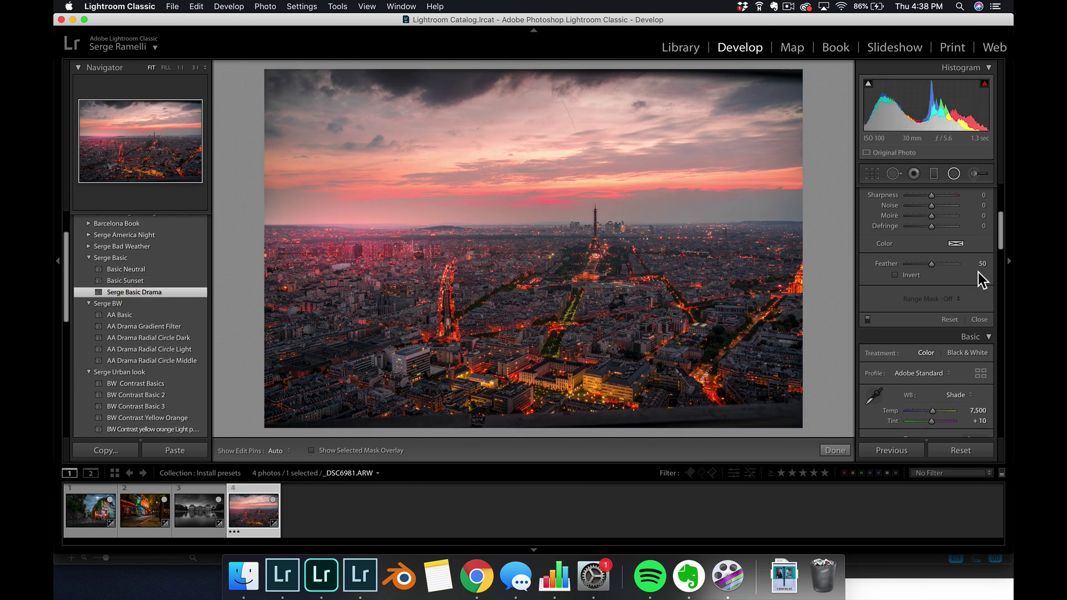
{"action": "scroll", "coordinate": [972, 272], "scroll_direction": "up", "scroll_amount": 5}
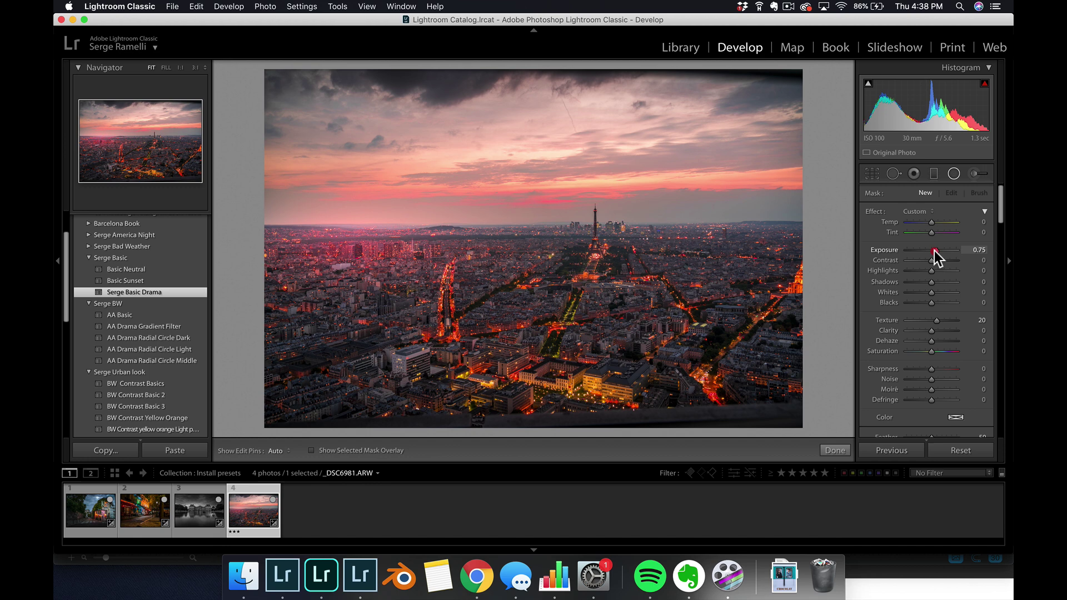
{"action": "left_click_drag", "start_coordinate": [938, 250], "coordinate": [931, 251]}
{"action": "left_click", "coordinate": [933, 174]}
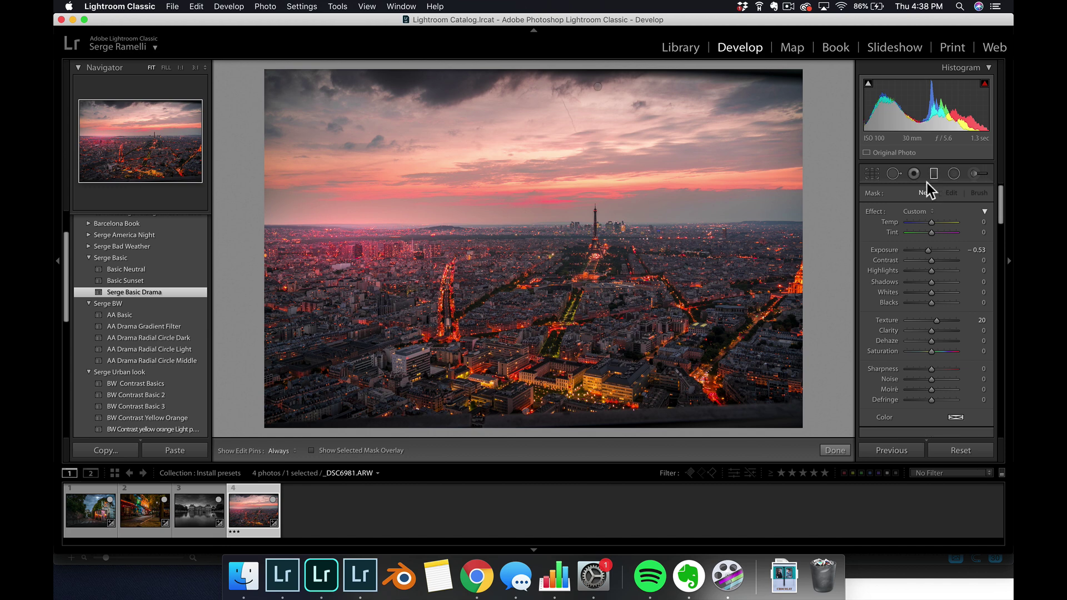
- Crop the Paris photo to a 16 x 9 aspect ratio, repositioning it in the frame
{"action": "left_click", "coordinate": [870, 174]}
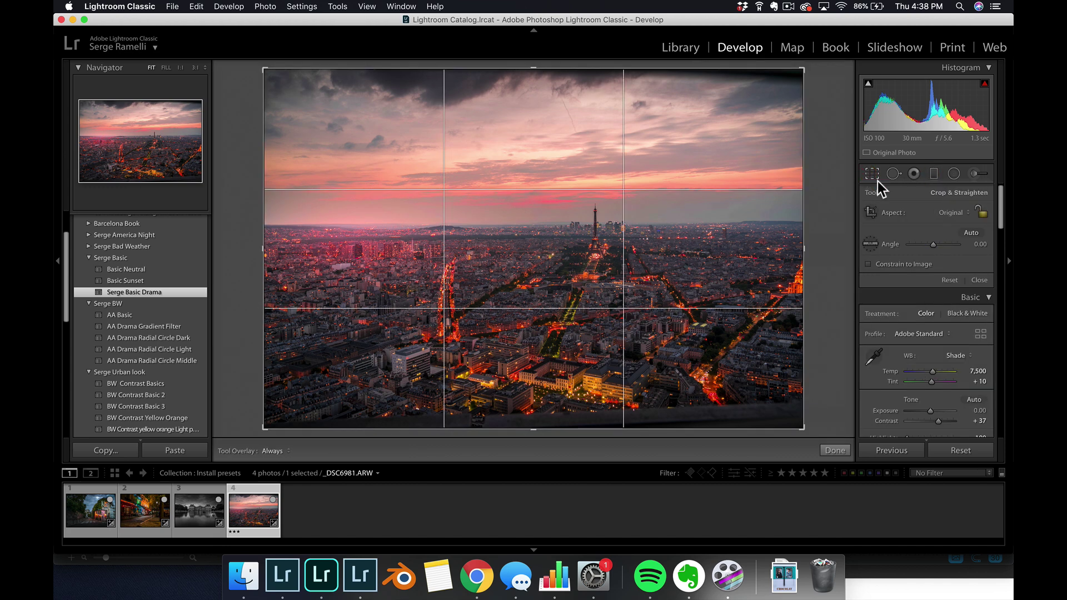
{"action": "left_click", "coordinate": [961, 212]}
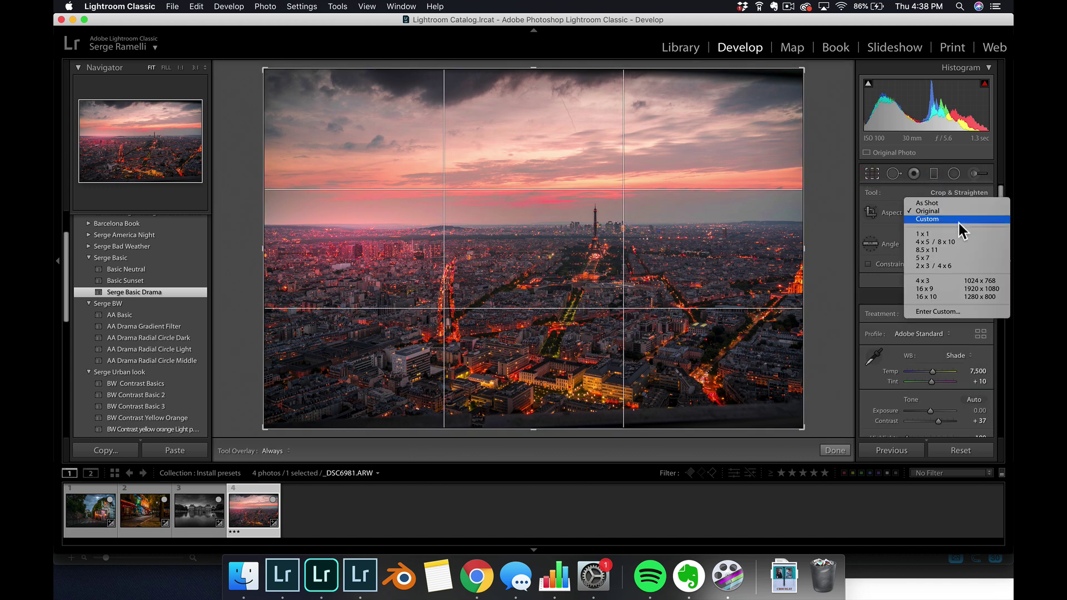
{"action": "left_click", "coordinate": [959, 288]}
{"action": "left_click_drag", "start_coordinate": [543, 369], "coordinate": [548, 314]}
{"action": "left_click_drag", "start_coordinate": [484, 283], "coordinate": [488, 300]}
{"action": "key", "text": "Return"}
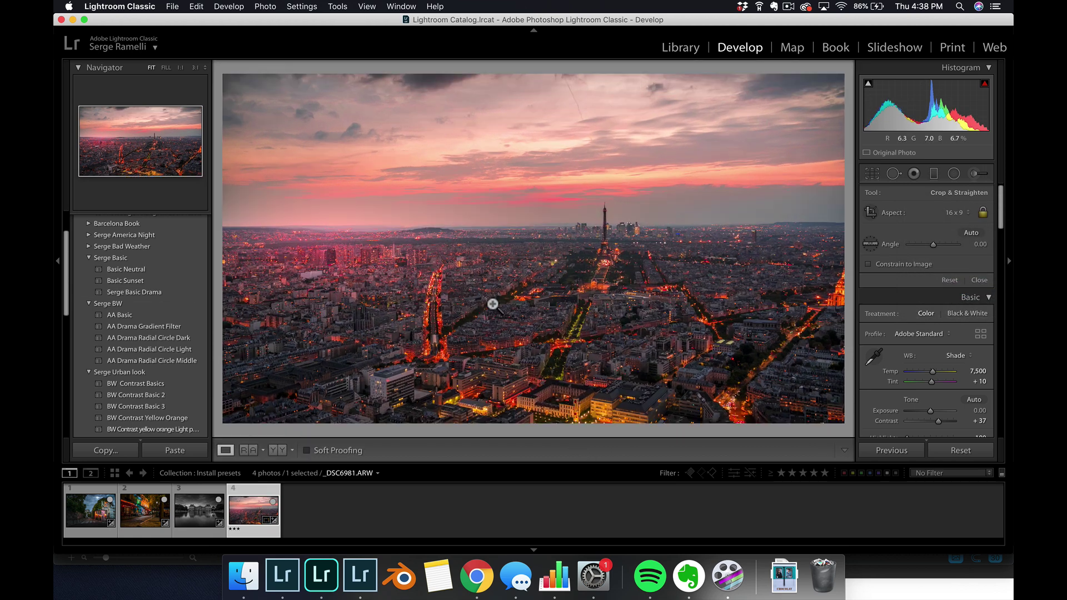
- Add a graduated filter darkening the sky from the top down to mid-sky
{"action": "left_click", "coordinate": [931, 175]}
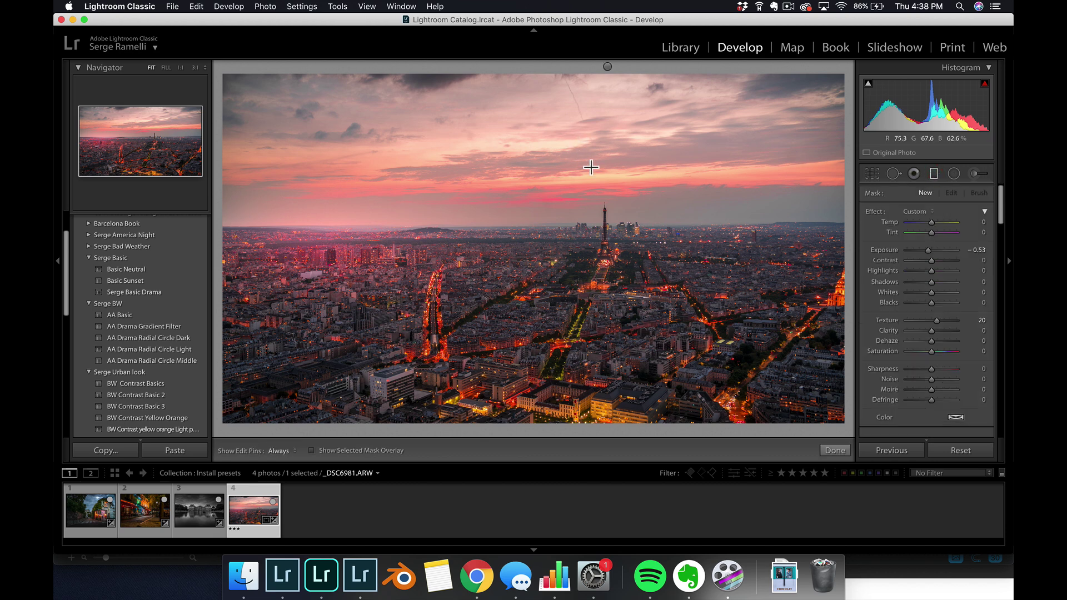
{"action": "left_click_drag", "start_coordinate": [611, 70], "coordinate": [610, 144]}
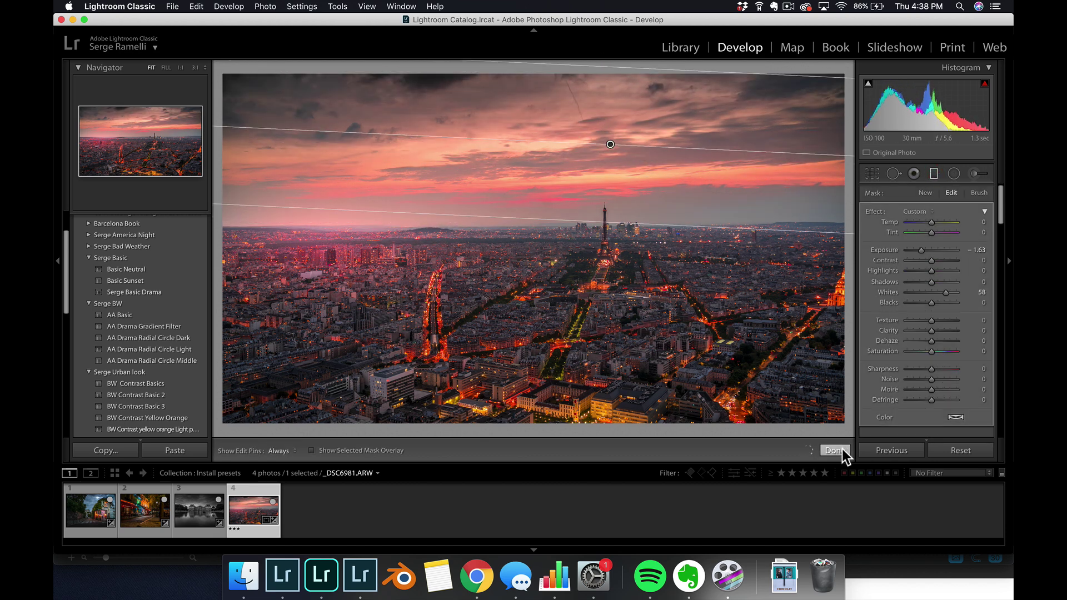
{"action": "left_click", "coordinate": [834, 451]}
- Raise contrast to +64, lower exposure to -0.25, and compare with the original
{"action": "left_click_drag", "start_coordinate": [941, 314], "coordinate": [928, 306]}
{"action": "left_click_drag", "start_coordinate": [925, 364], "coordinate": [940, 354]}
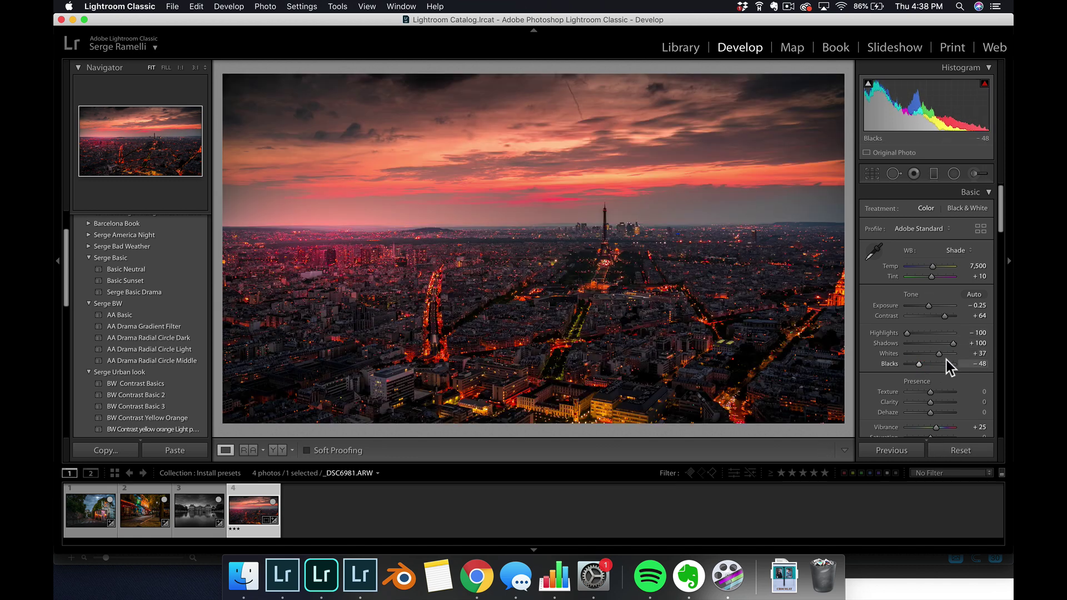
{"action": "key", "text": "backslash"}
{"action": "key", "text": "backslash"}
{"action": "key", "text": "backslash"}
{"action": "key", "text": "backslash"}
- Switch to Adobe Lightroom and open the pier photo for editing
{"action": "key", "text": "super+Tab"}
{"action": "left_click", "coordinate": [370, 313]}
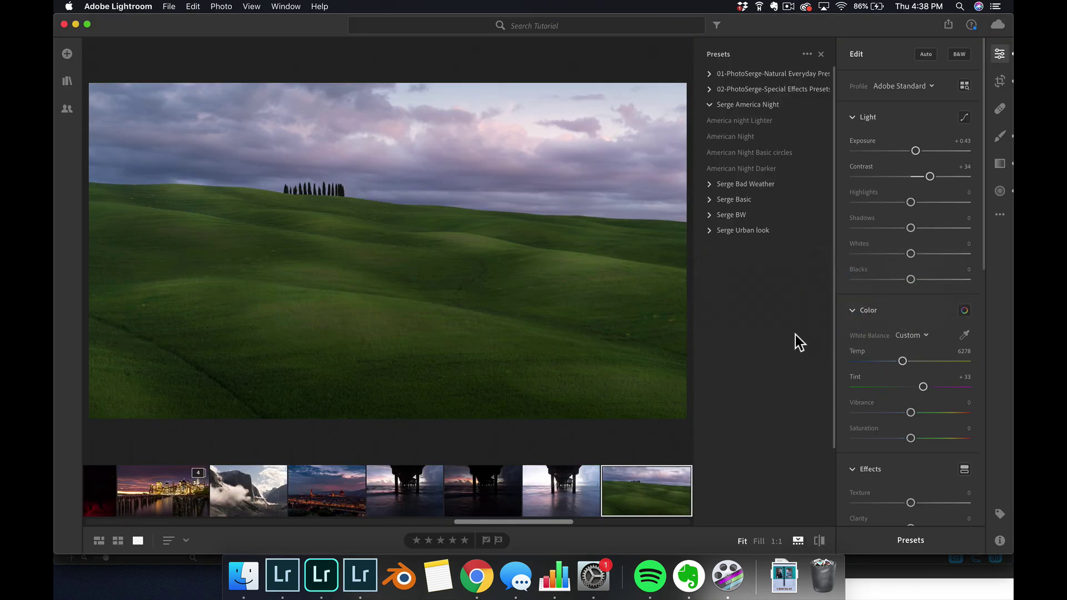
{"action": "left_click", "coordinate": [422, 482]}
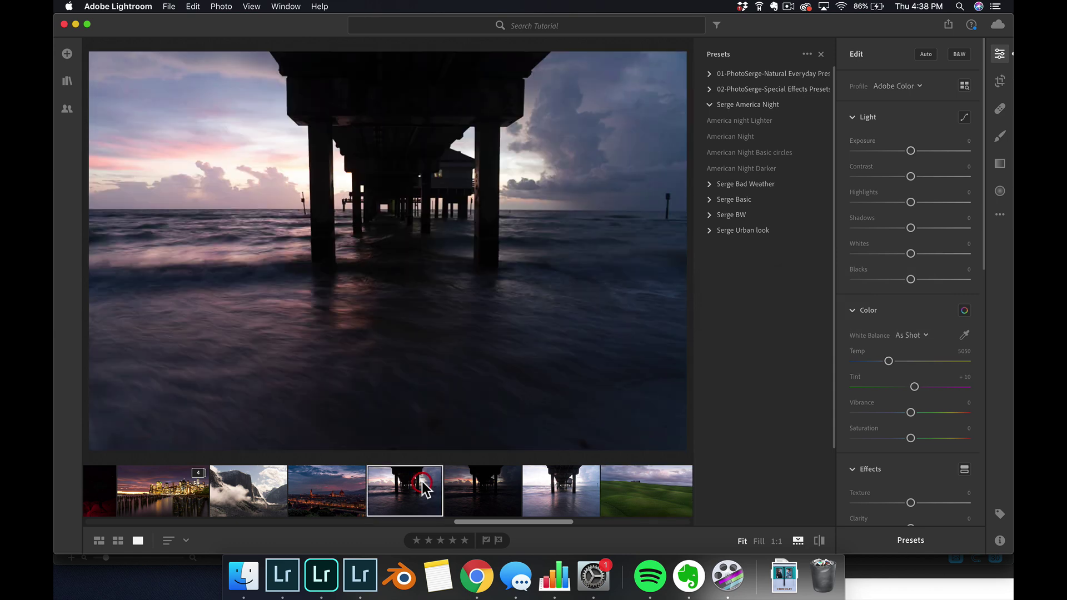
- Apply Serge Basic Sunset, bring up Linear Gradient settings, and compare with the original
{"action": "left_click", "coordinate": [710, 200]}
{"action": "left_click", "coordinate": [723, 216]}
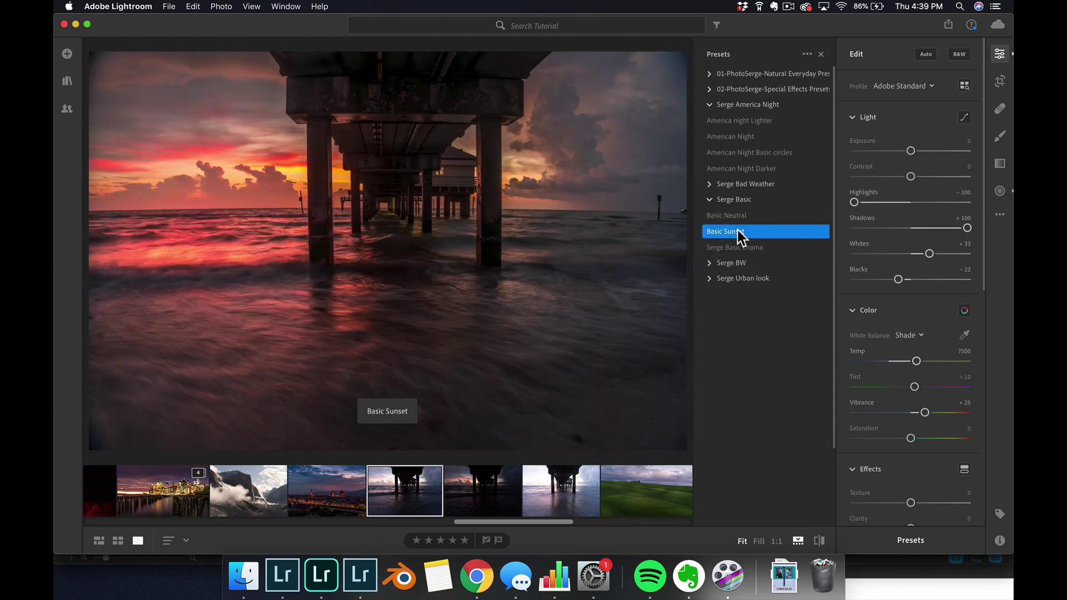
{"action": "key", "text": "l"}
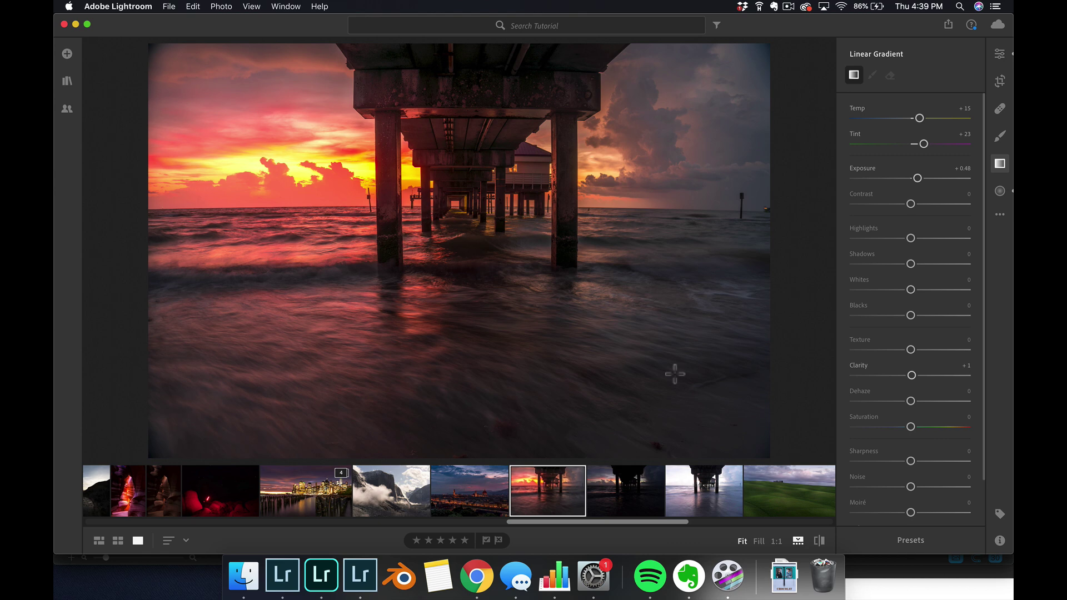
{"action": "key", "text": "backslash"}
{"action": "key", "text": "backslash"}
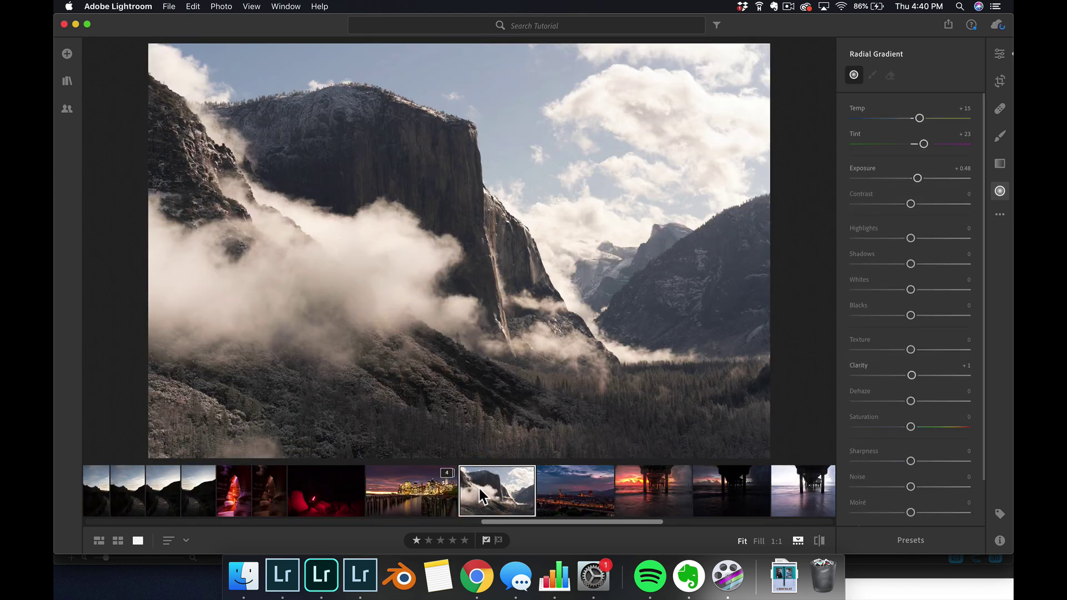
- Apply the Serge BW AA Drama Radial Circle Dark preset to the mountain photo
{"action": "left_click", "coordinate": [908, 539]}
{"action": "left_click", "coordinate": [726, 310]}
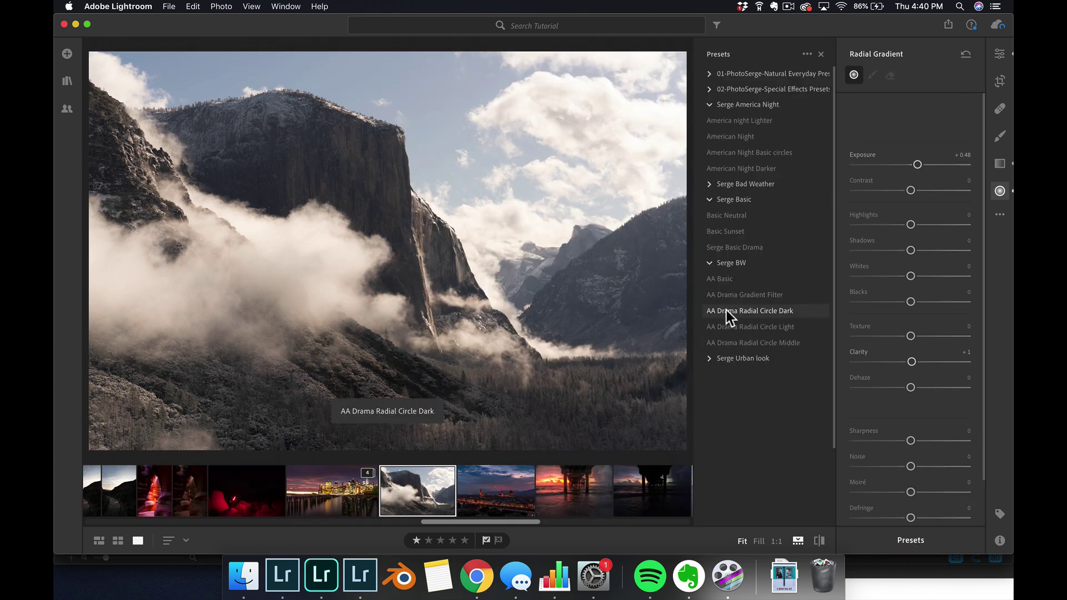